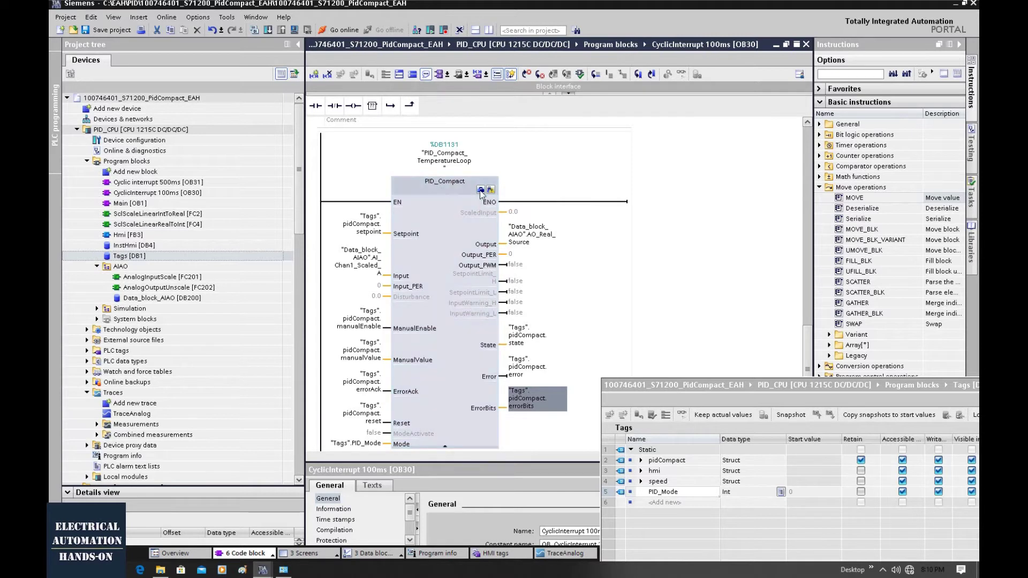
Open the PID_Compact block's configuration and set the controller type to Speed with the unit 1/min
click(481, 190)
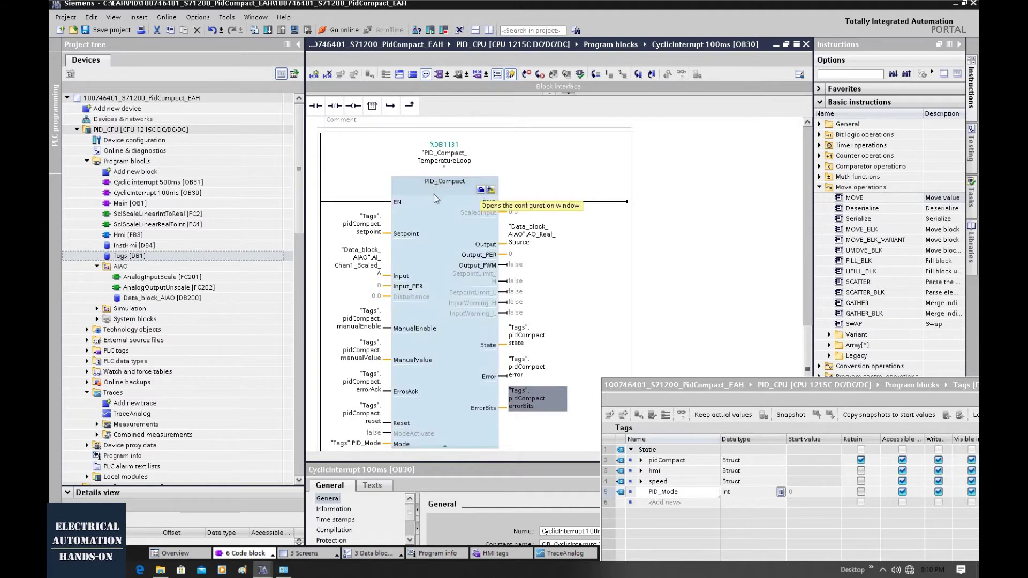
click(511, 290)
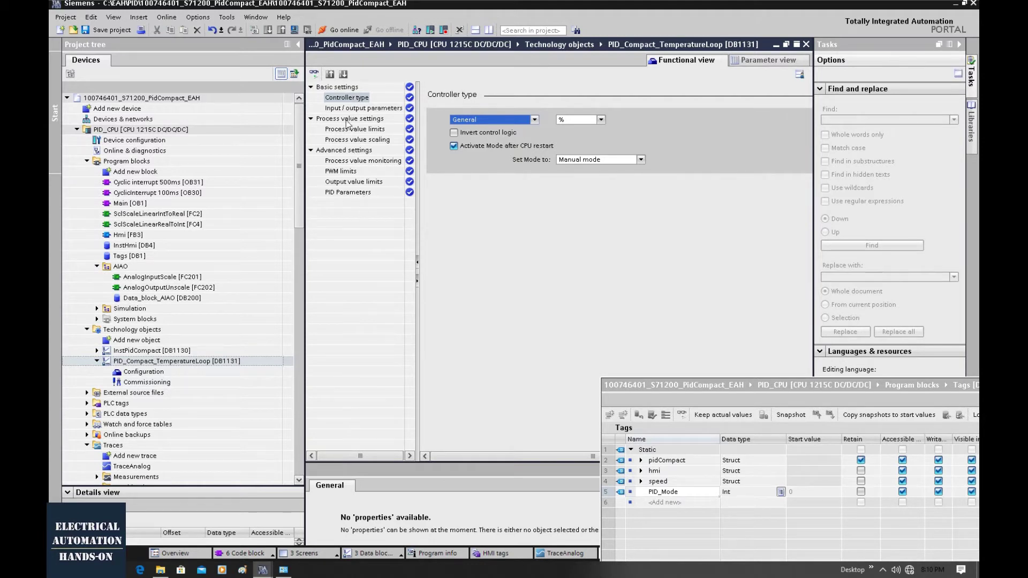
click(534, 120)
scroll(530, 182, down, 4)
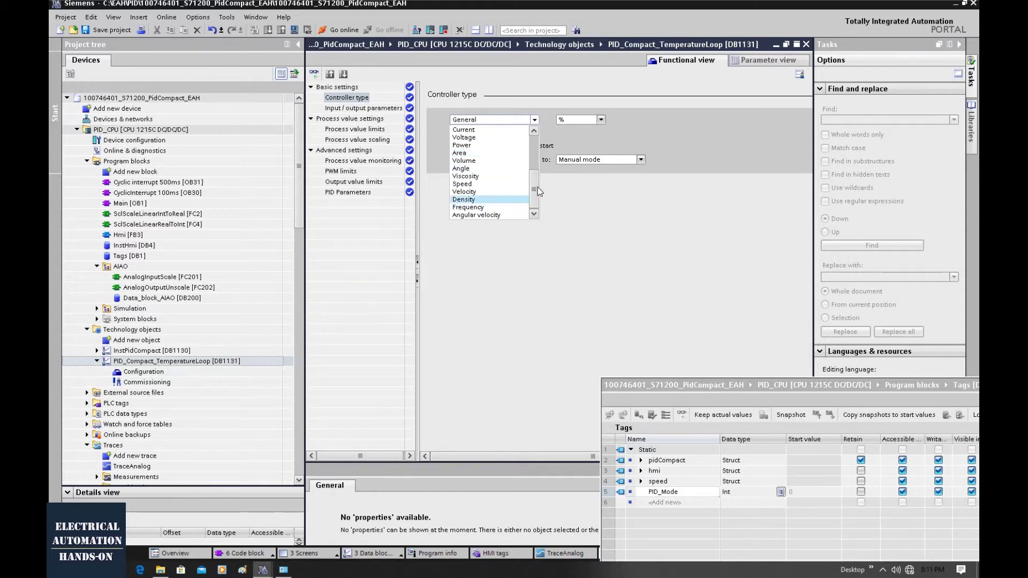
drag(539, 191, 541, 148)
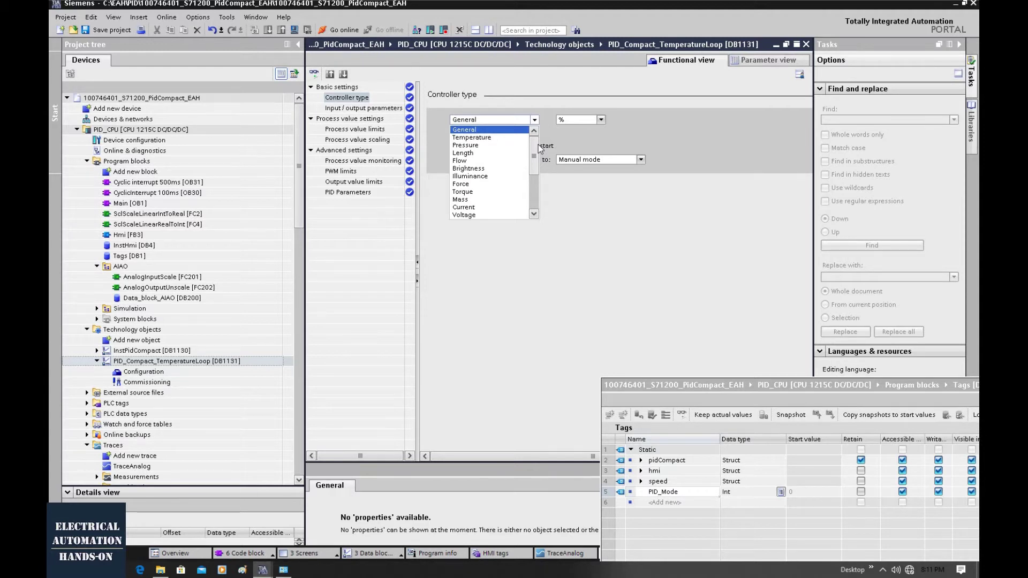
drag(536, 155, 534, 192)
click(463, 184)
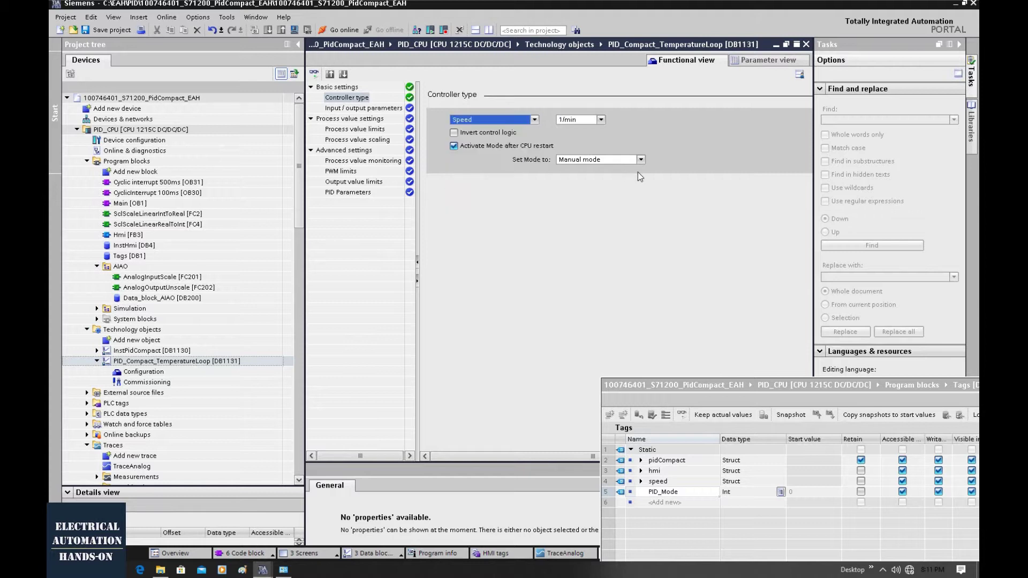
click(595, 118)
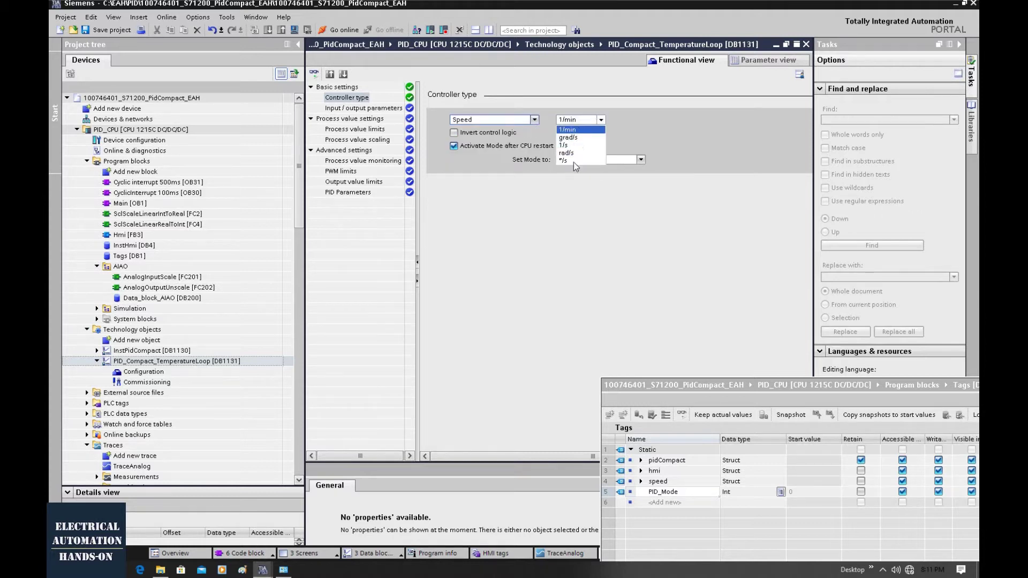
click(581, 129)
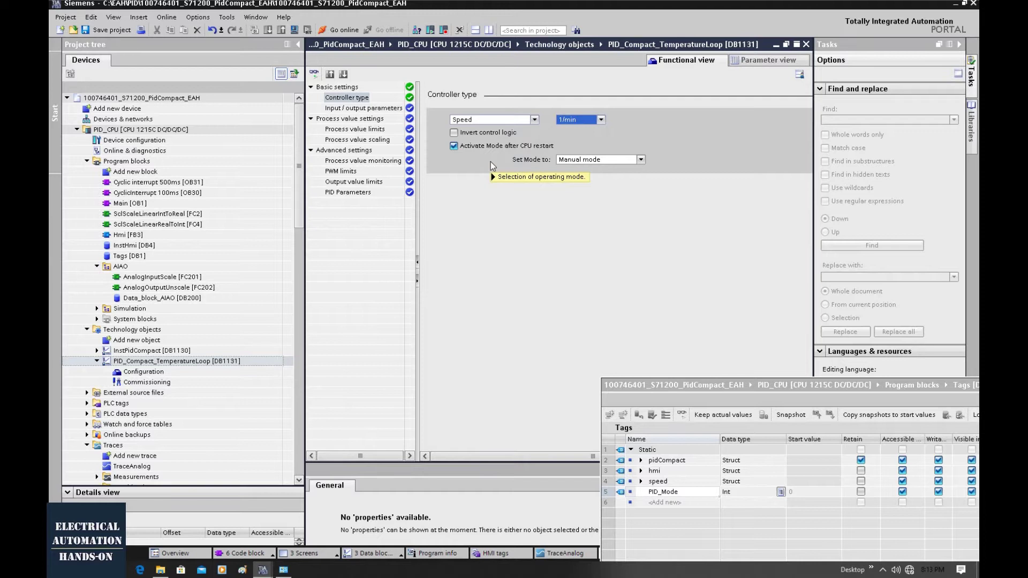
Select Manual mode as the operating mode activated after a CPU restart
mouse_move(491, 162)
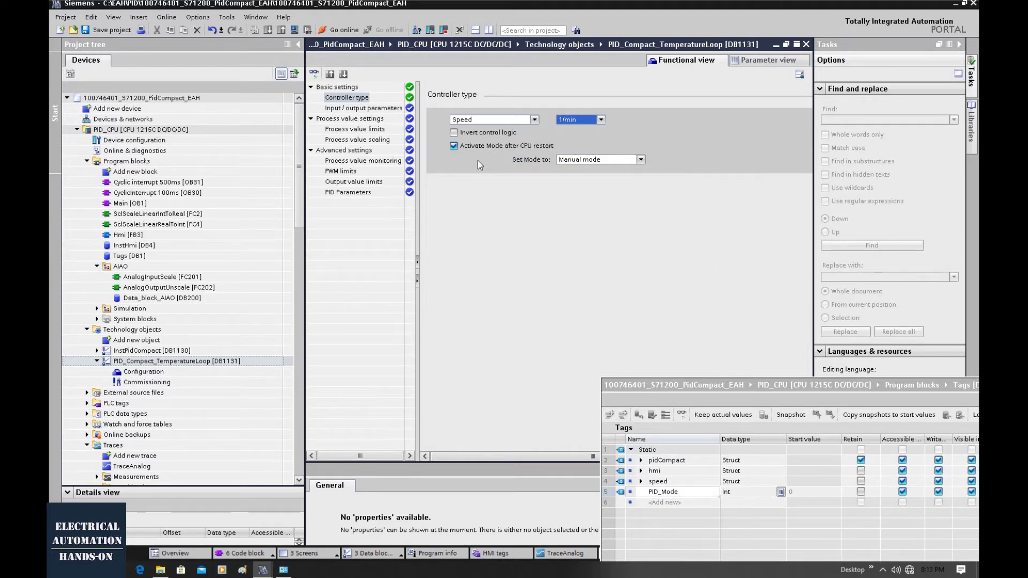
click(596, 160)
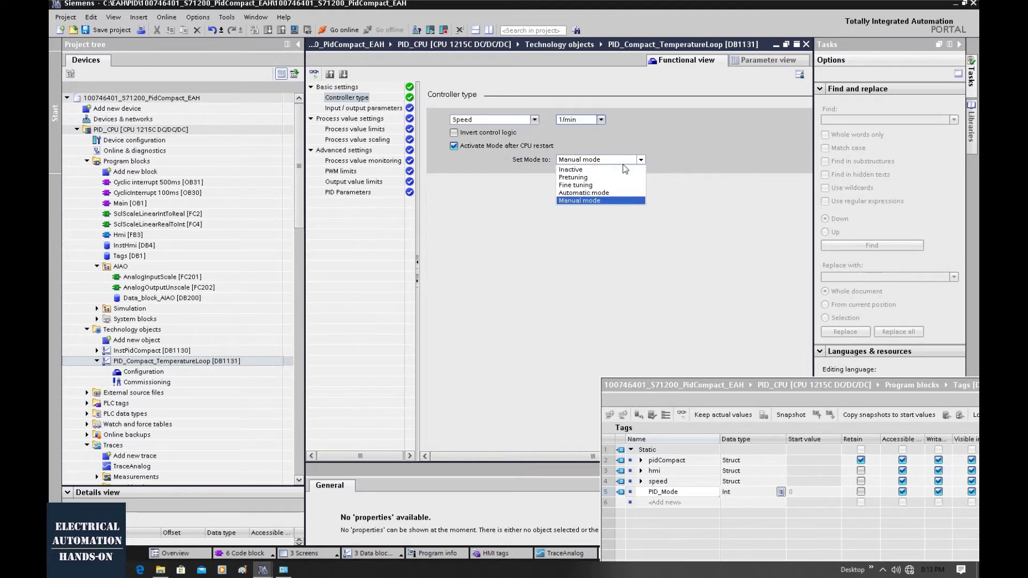
click(616, 197)
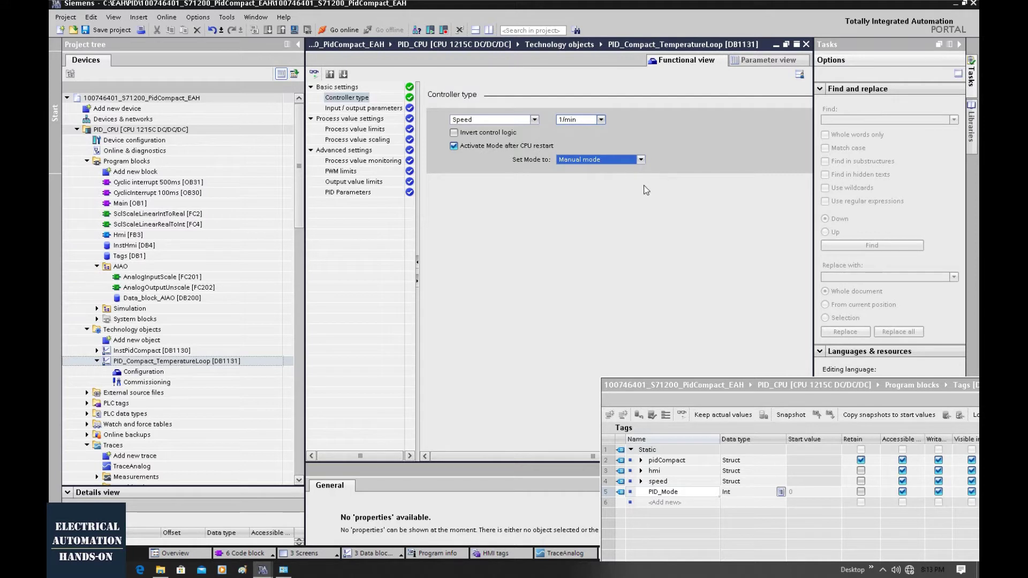
click(622, 161)
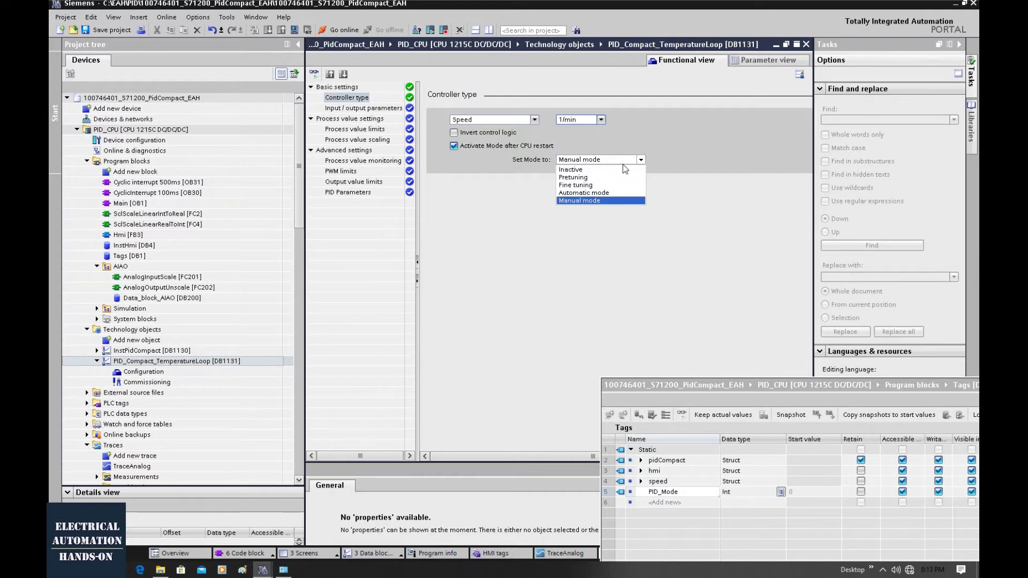
click(663, 184)
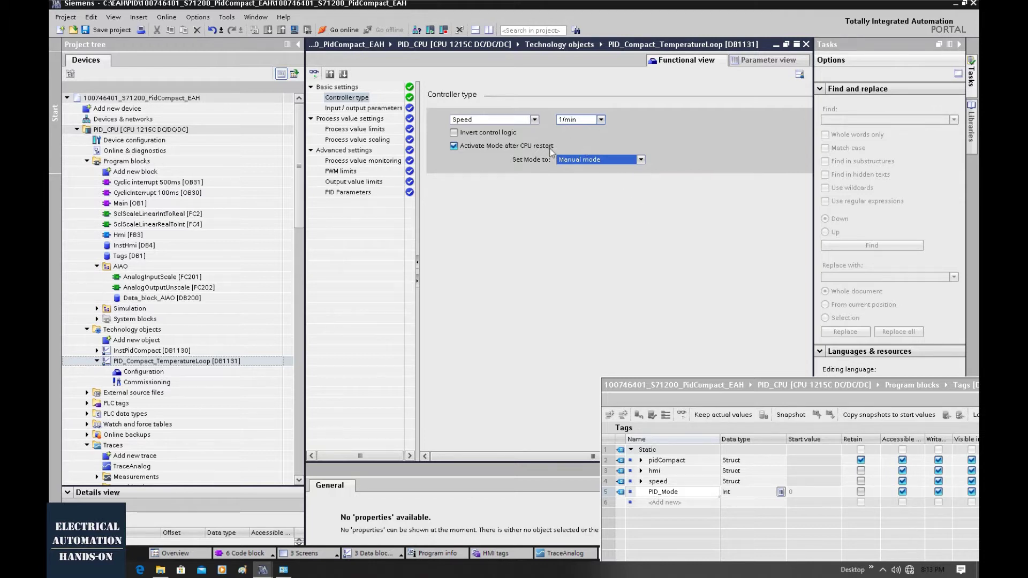
In the input/output parameters, set the controller's input to Input and its output to Output
click(358, 108)
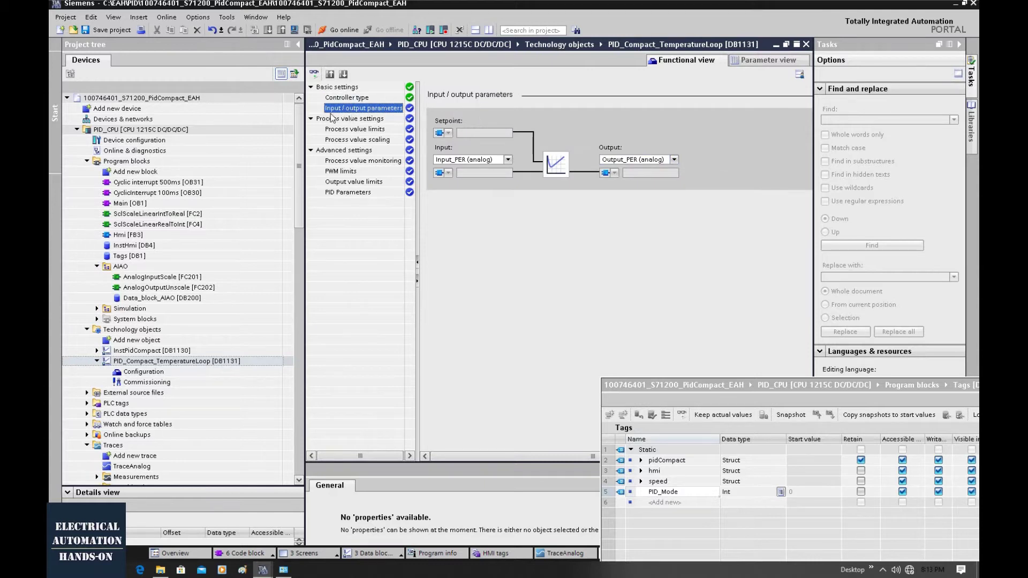
click(500, 161)
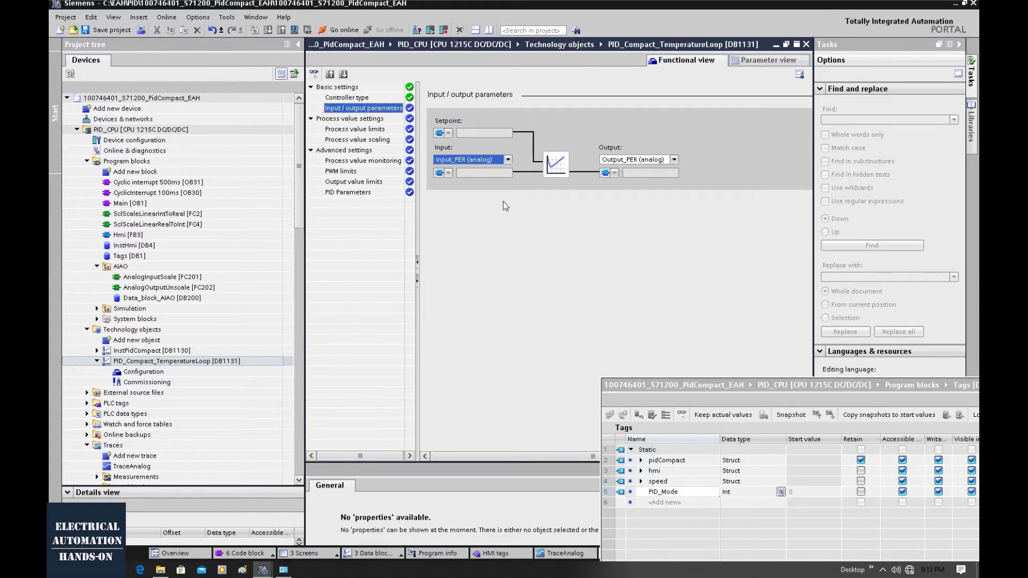
click(496, 160)
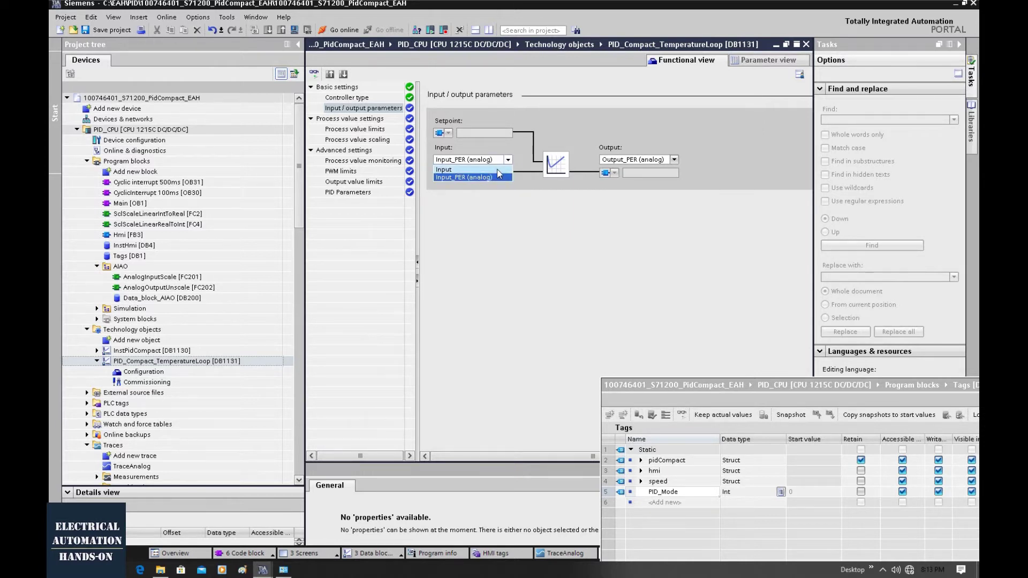
click(497, 170)
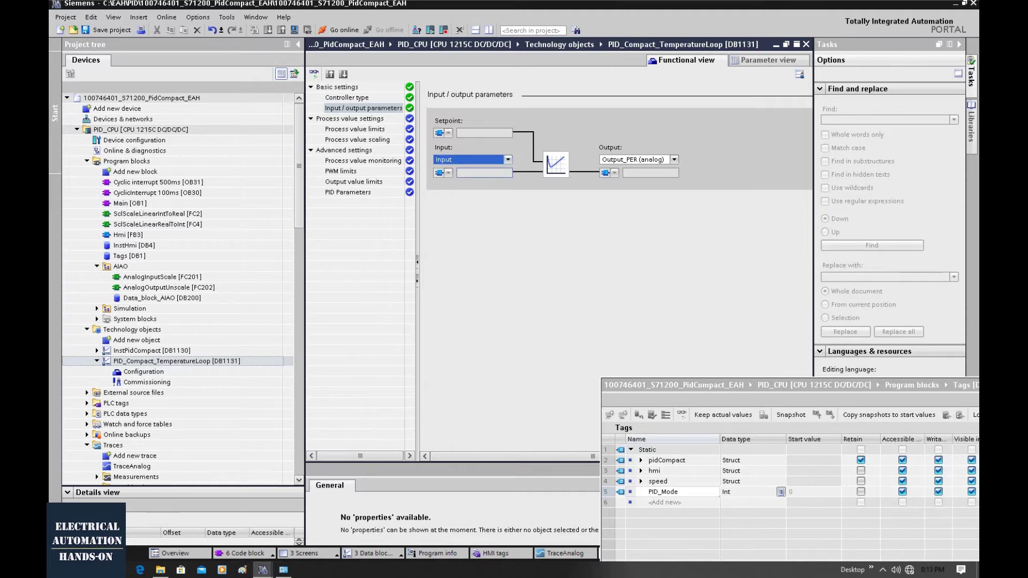
click(648, 160)
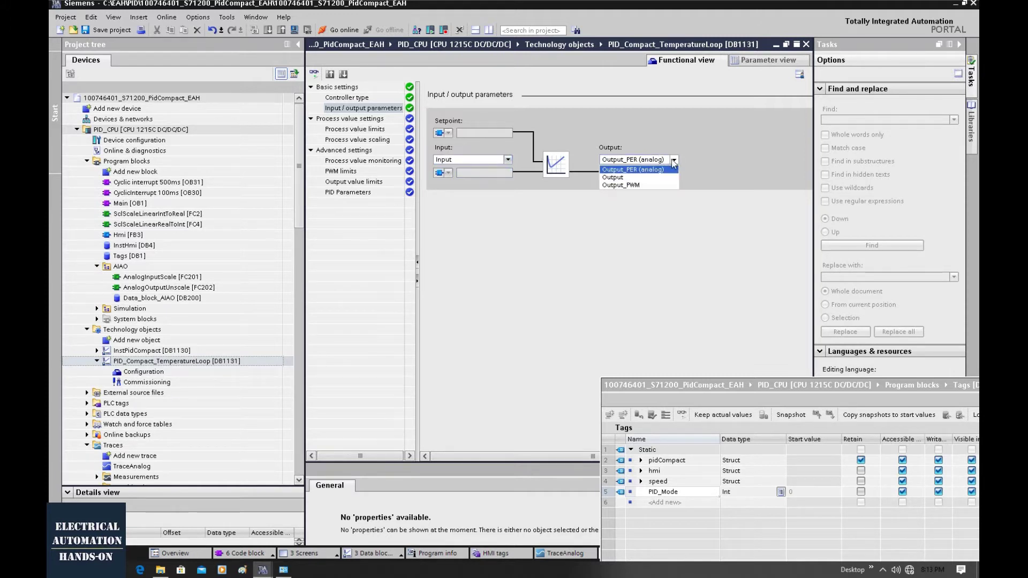
click(616, 178)
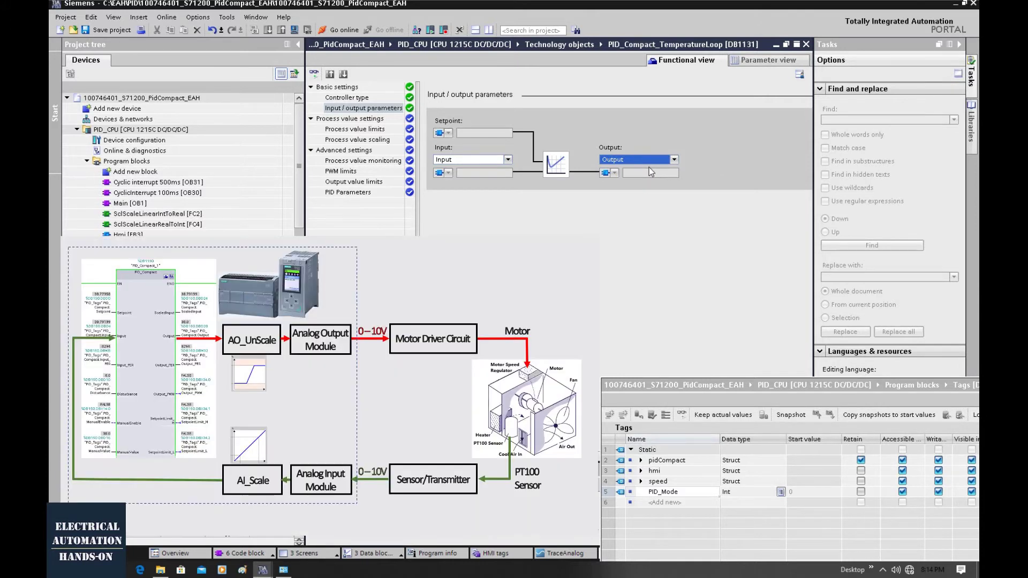
Examine the process value limits and scaling, and the advanced settings for monitoring, PWM limits, and output value limits
click(356, 119)
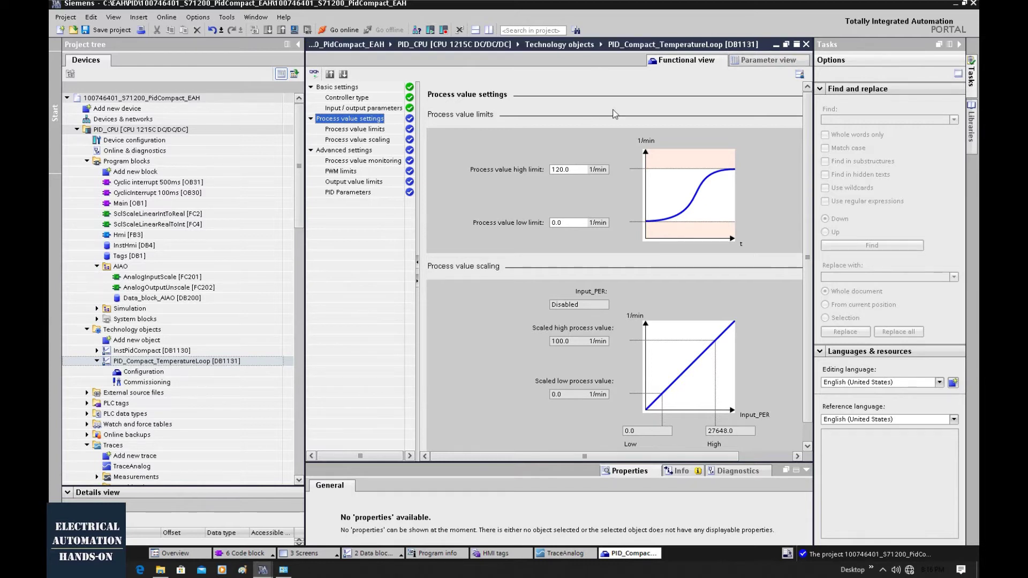
scroll(520, 214, down, 1)
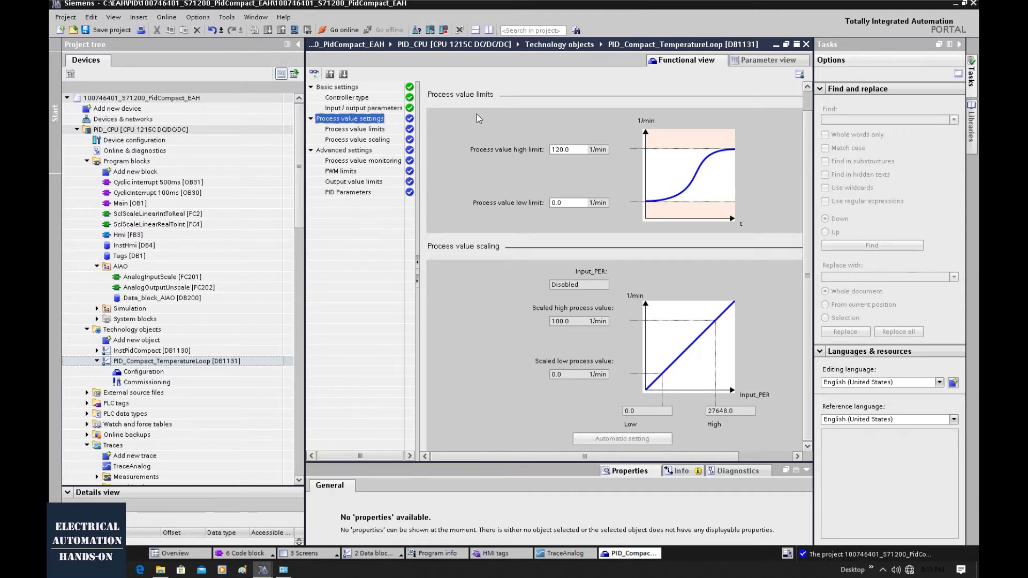
scroll(536, 278, up, 1)
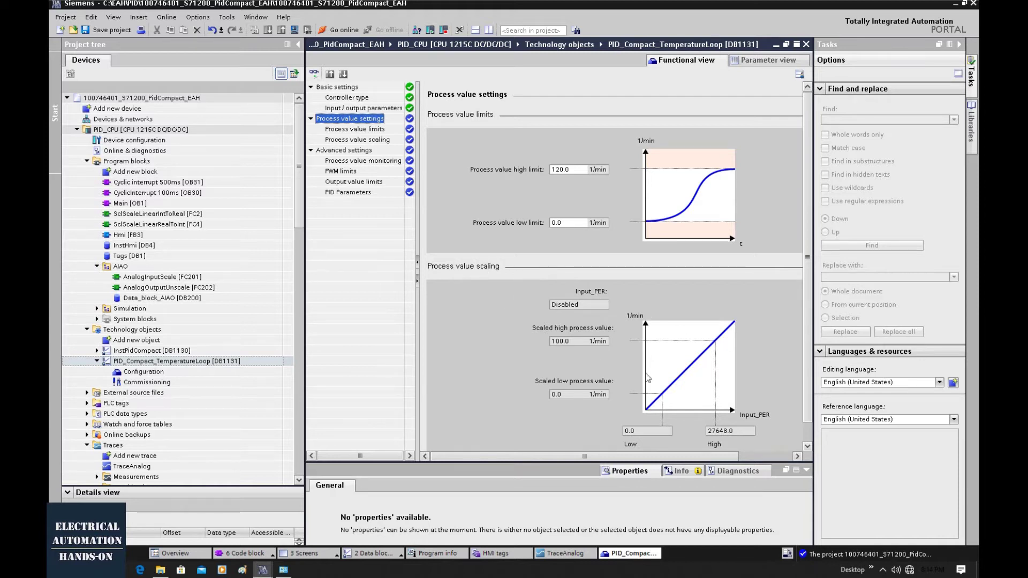
scroll(810, 341, down, 1)
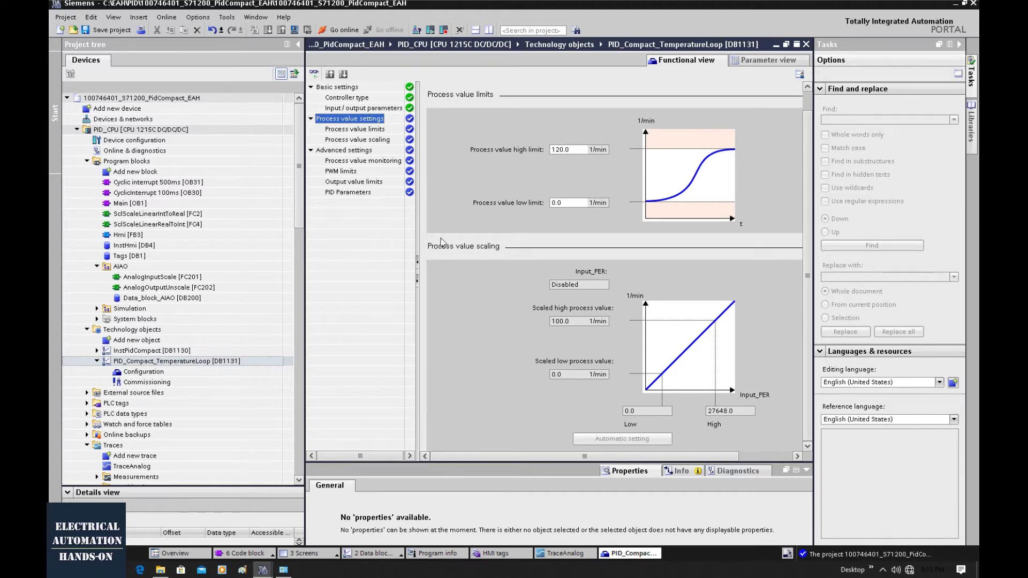
click(326, 155)
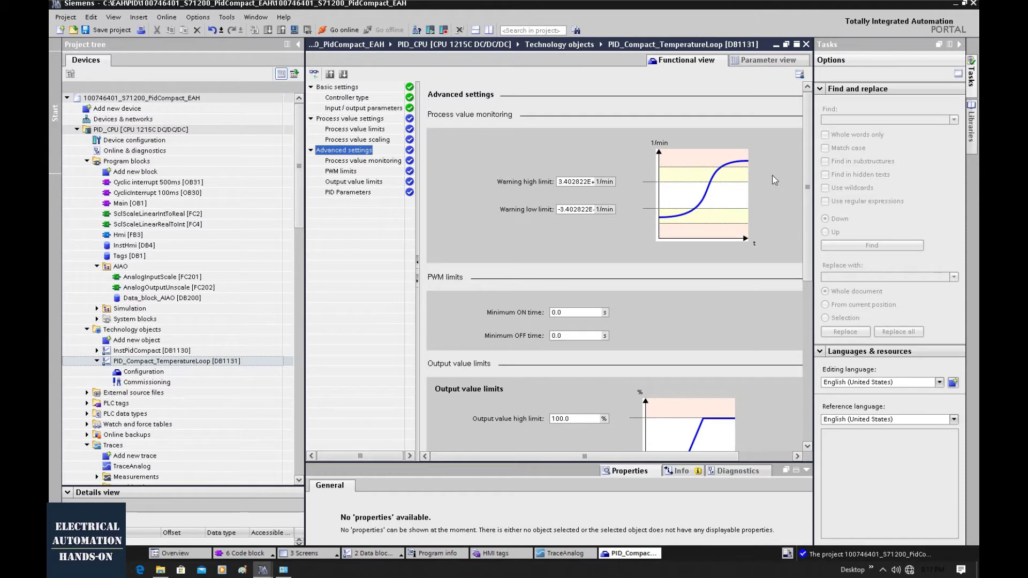
scroll(458, 217, down, 5)
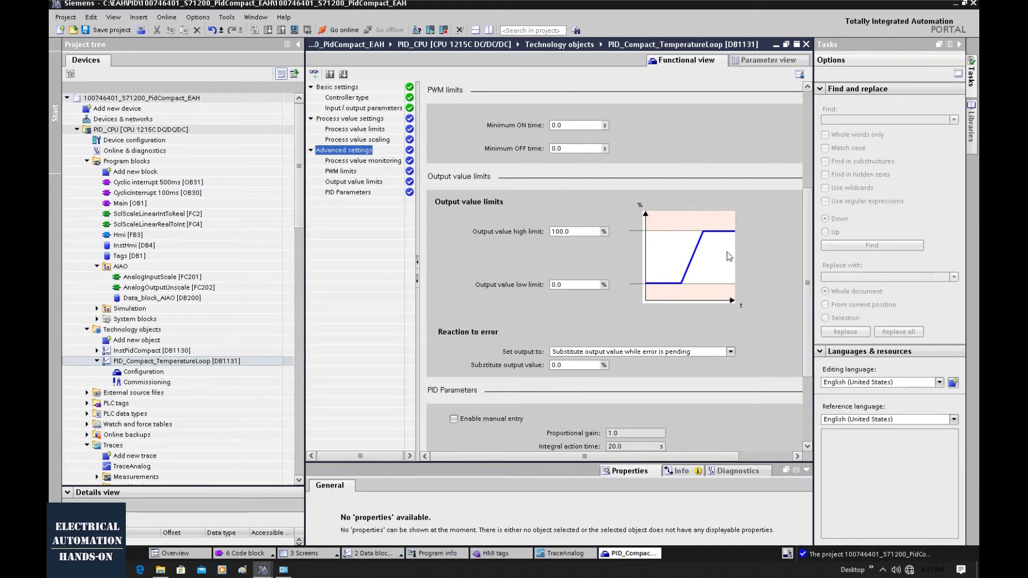
click(566, 232)
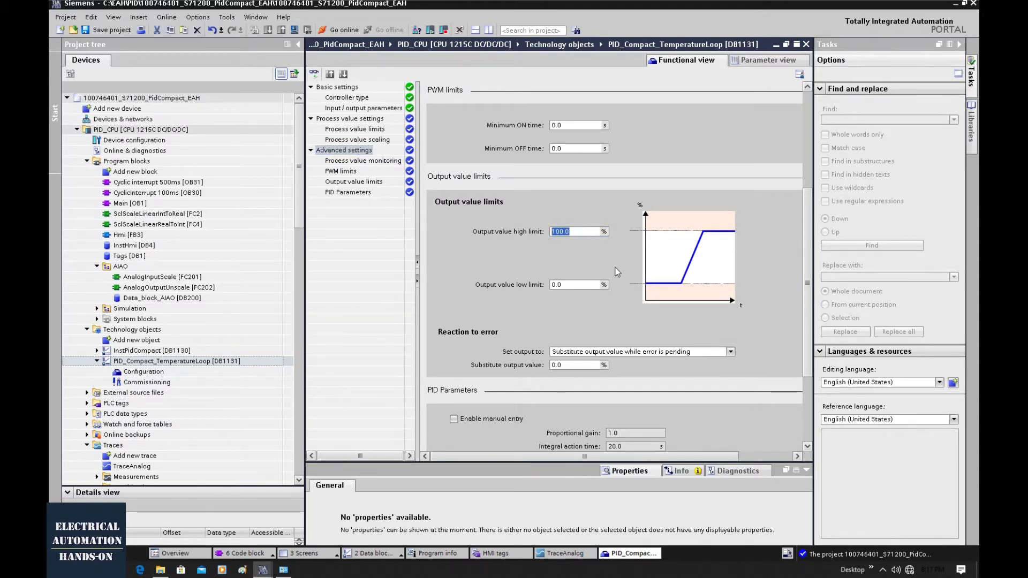
scroll(623, 305, down, 5)
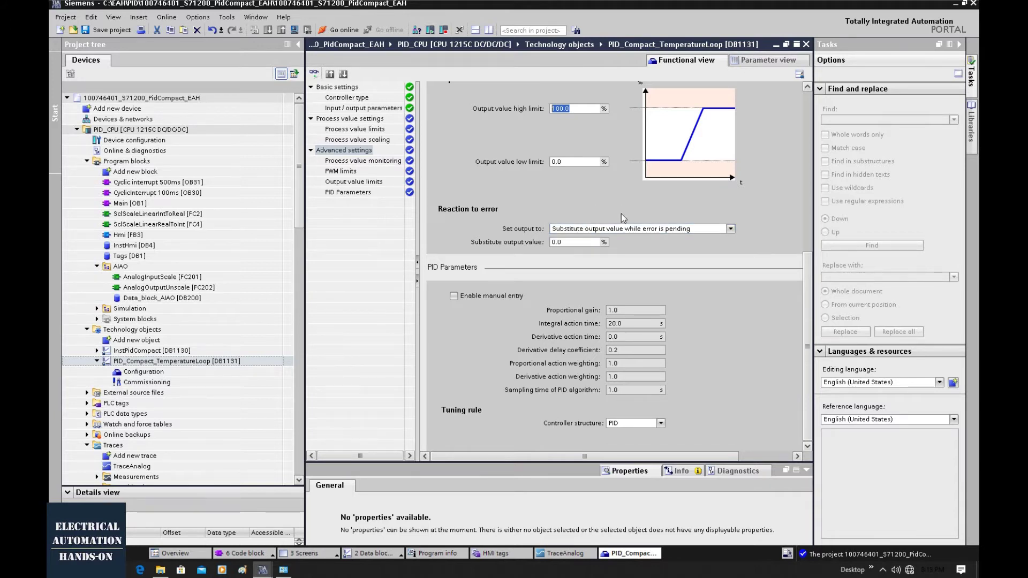
Set the substitute output value for the reaction to error to 0.0 %
click(557, 242)
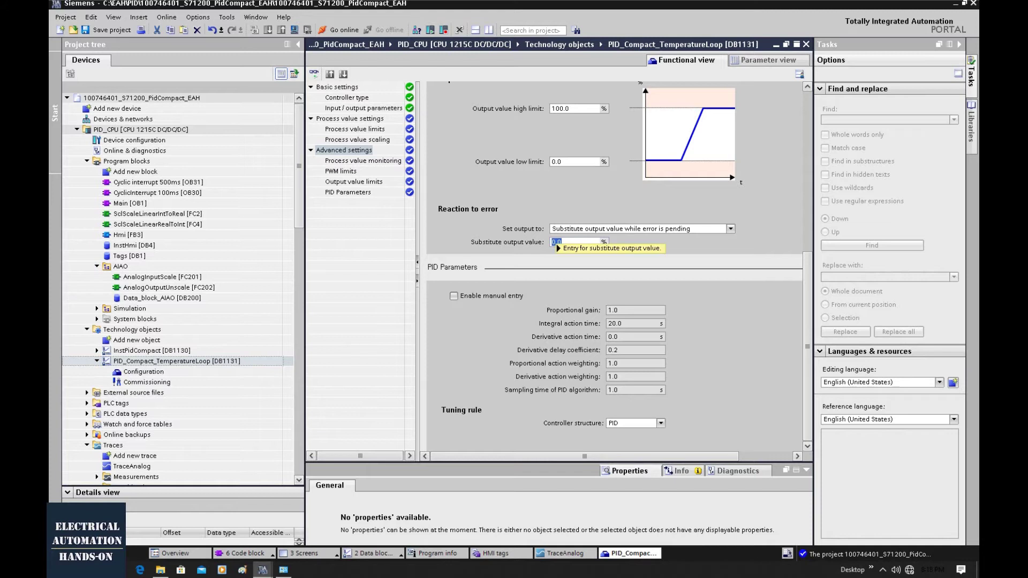
mouse_move(557, 242)
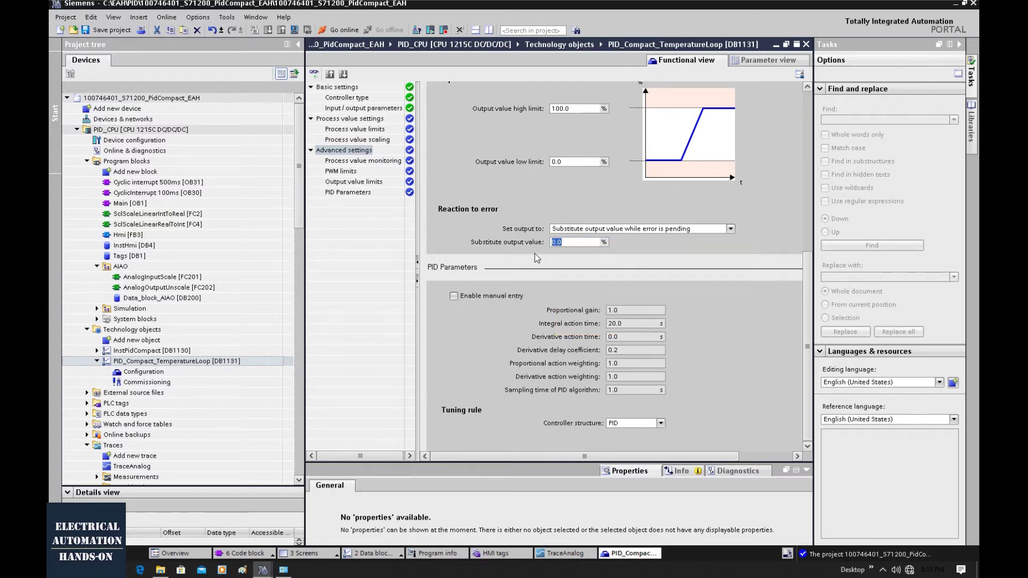
text(100.0)
key(ctrl+a)
text(0)
key(Return)
click(563, 243)
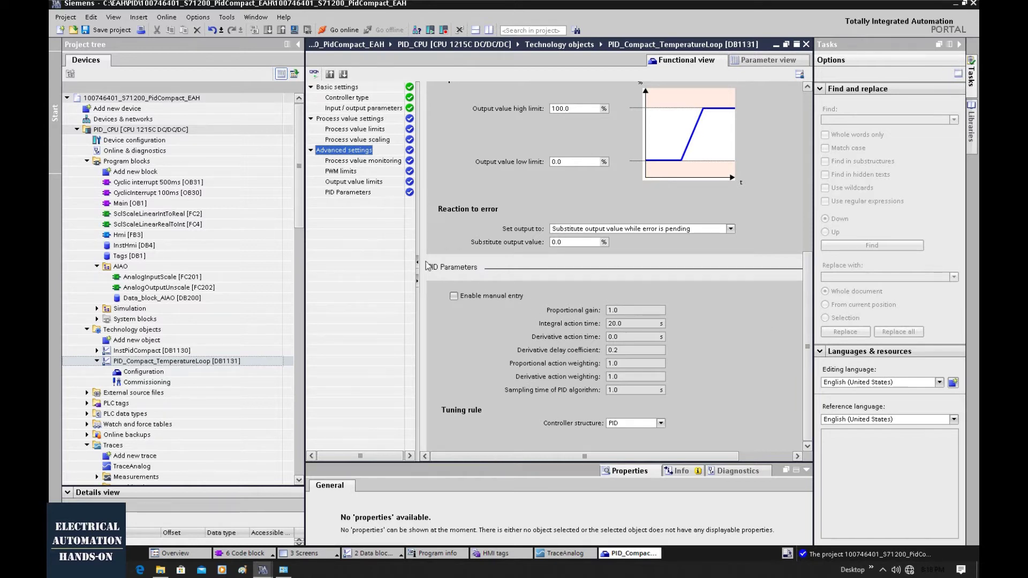
Enable manual entry of the PID parameters
click(346, 194)
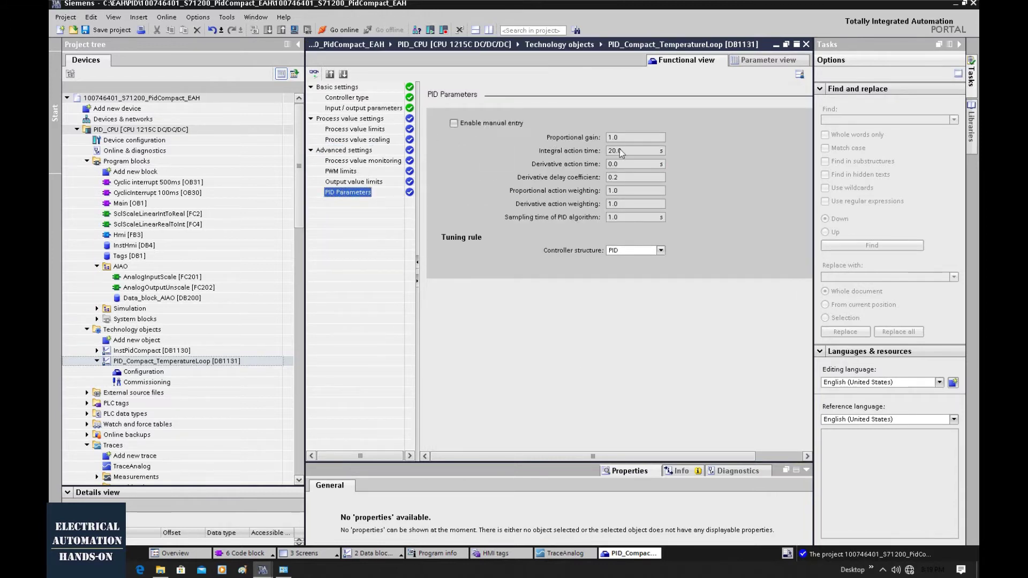
click(454, 123)
click(454, 123)
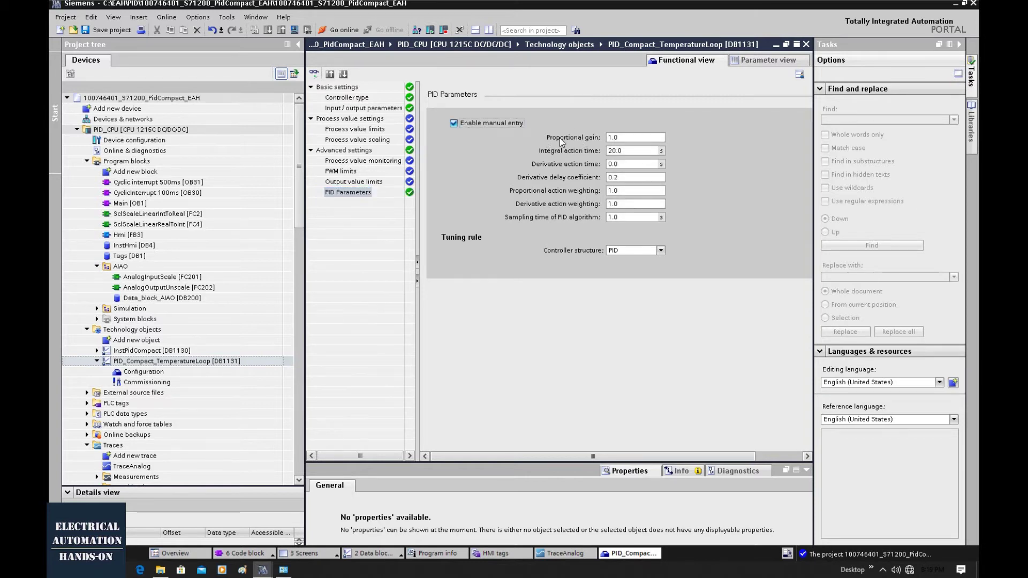
Set the proportional gain to 0.5 and the integral action time to 10.0 s, with PID as the controller structure
double_click(613, 138)
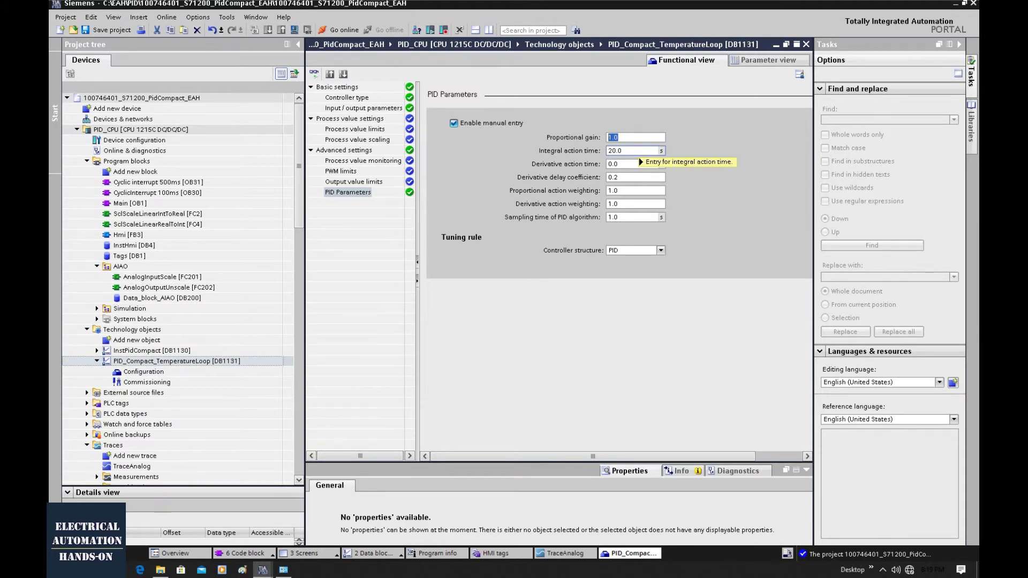
mouse_move(635, 151)
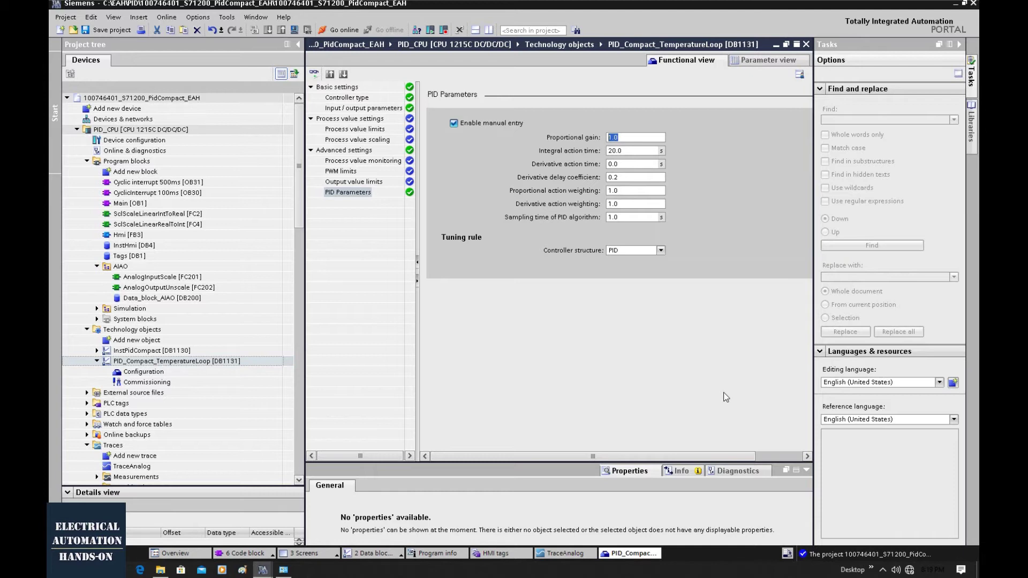
text(0.5)
drag(609, 150, 615, 150)
text(10)
click(554, 256)
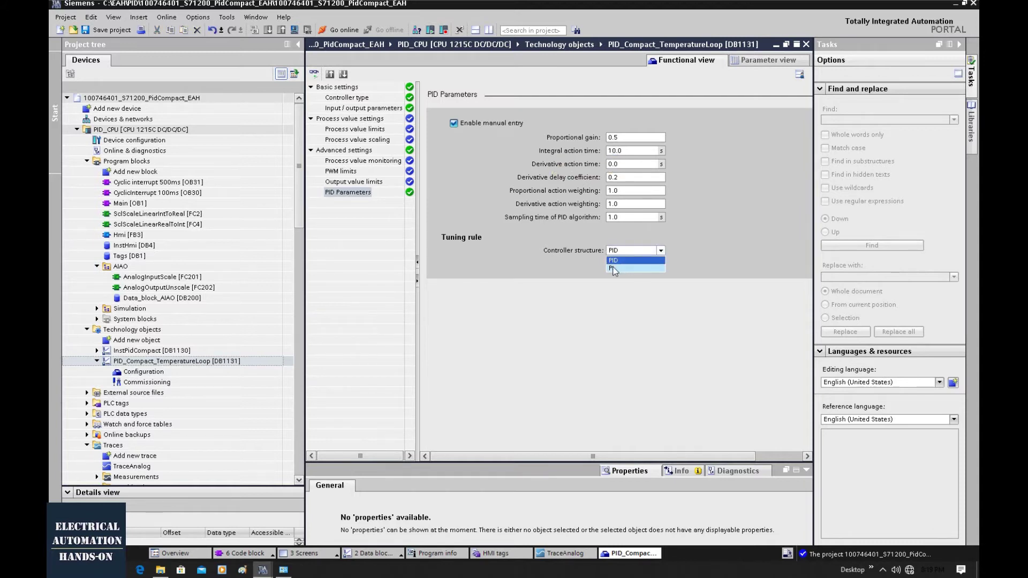
click(616, 261)
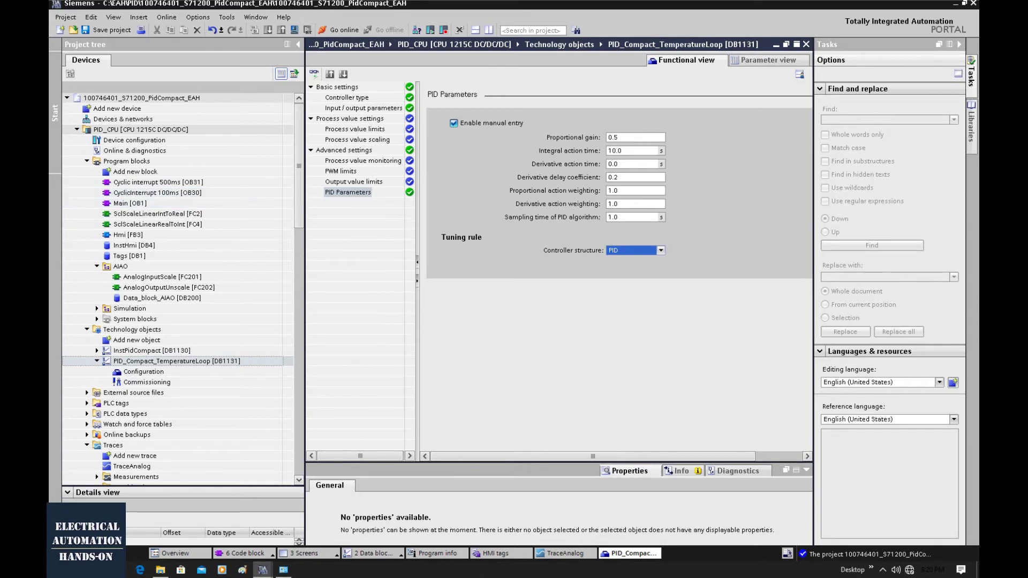
Set the sampling time of the PID algorithm to 0.1 s
double_click(613, 217)
text(0.1)
mouse_move(628, 226)
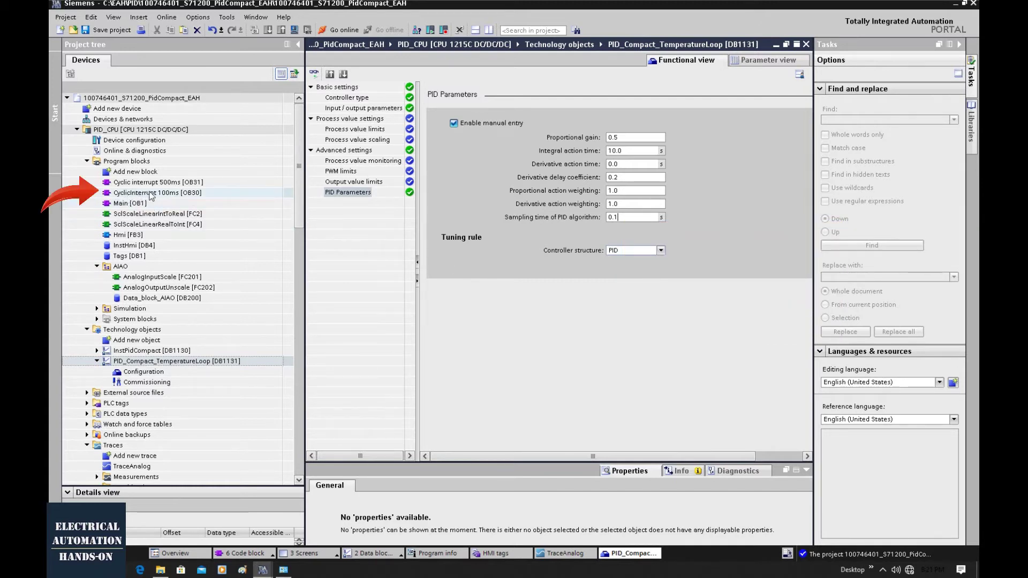
double_click(619, 217)
text(0.5)
key(shift+Home)
text(1)
key(shift+Home)
text(0.1)
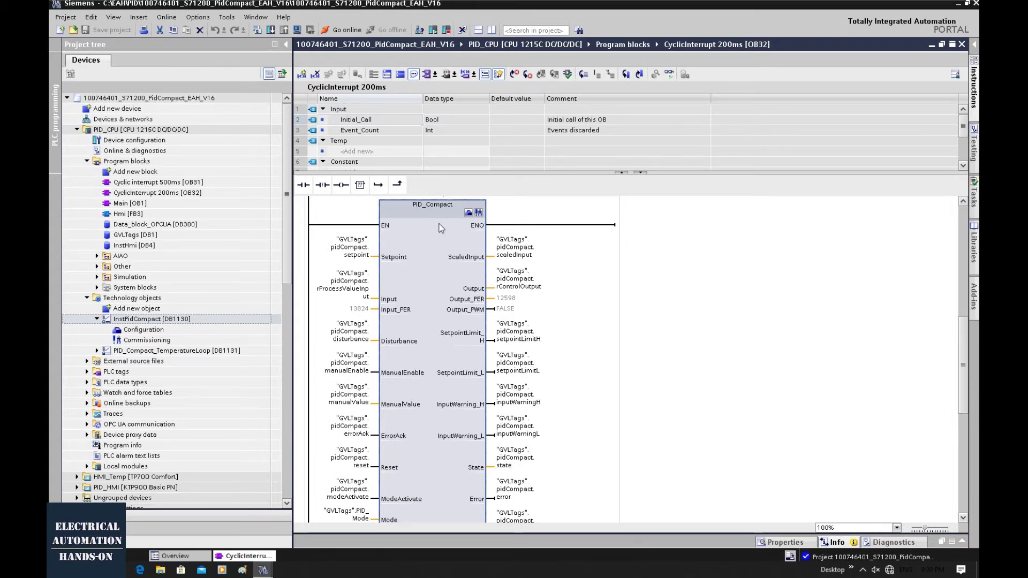
Open the help for the PID_Compact instruction and read the PID algorithm equation, its symbols and the block diagram
key(F1)
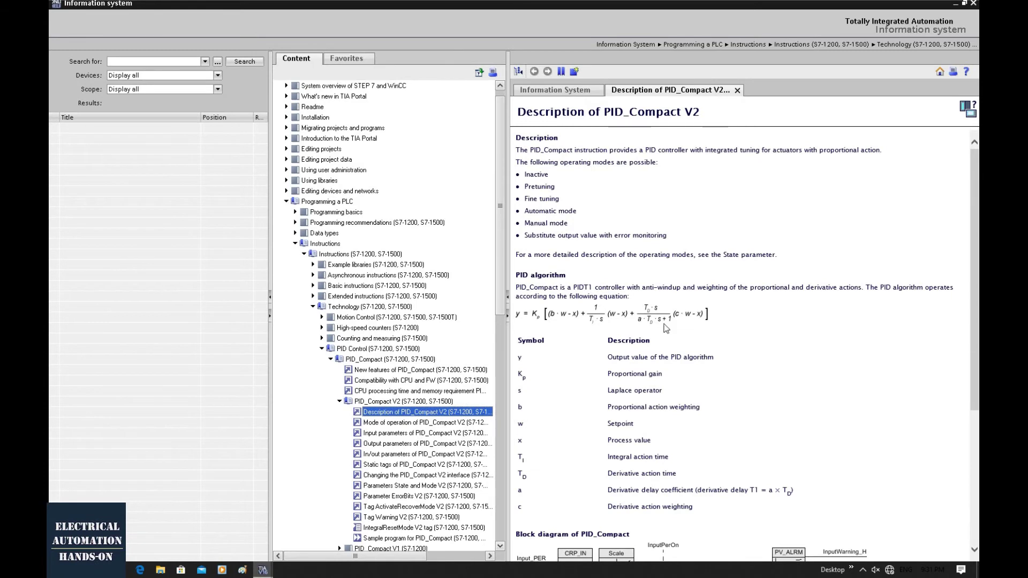
scroll(666, 322, down, 4)
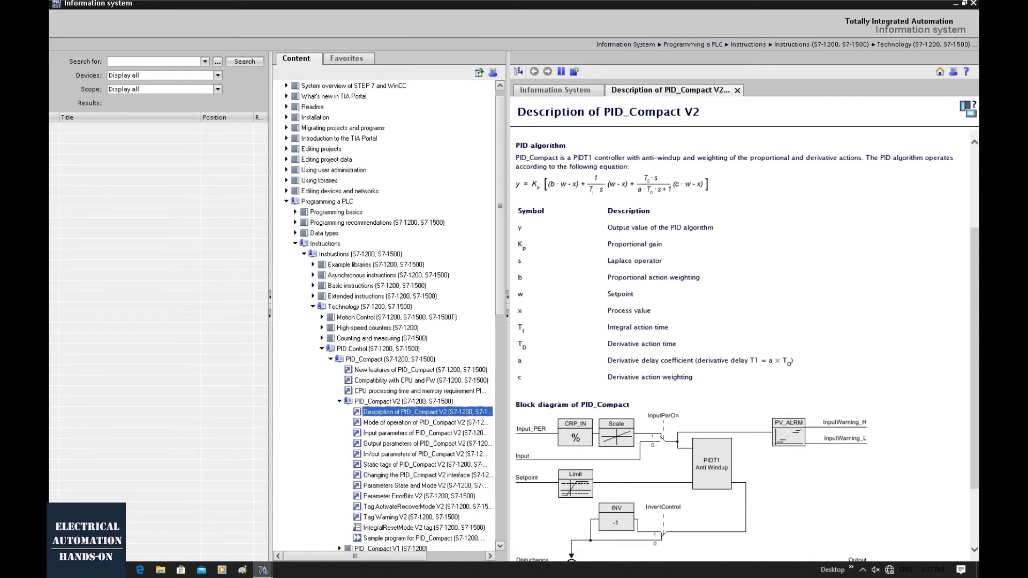
scroll(723, 231, up, 3)
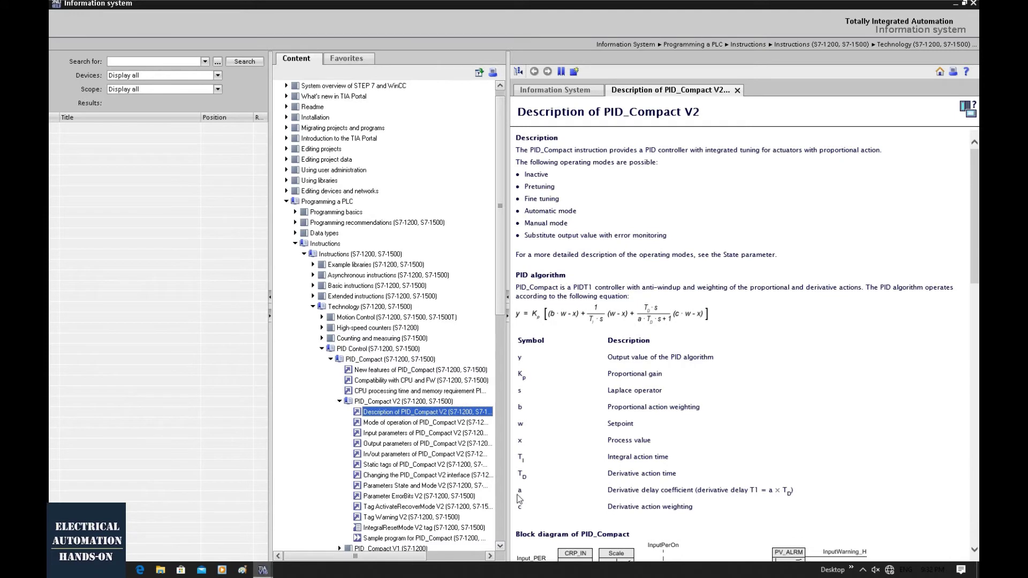
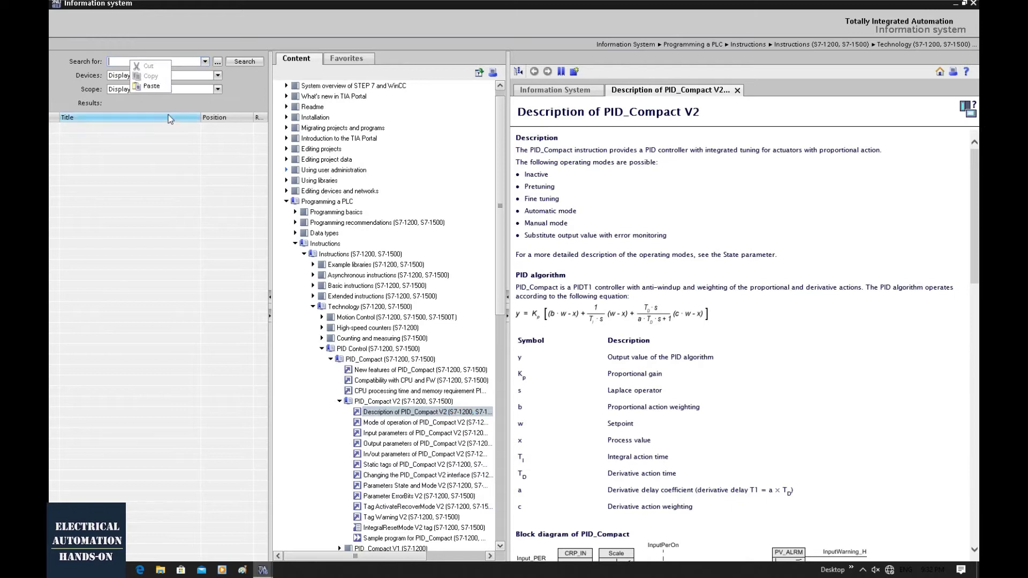
Search the help for "Proportional action weighting" and open the fifth-ranked topic, PID parameters V2 (S7-1200, S7-1500)
text(Proportional action weighting)
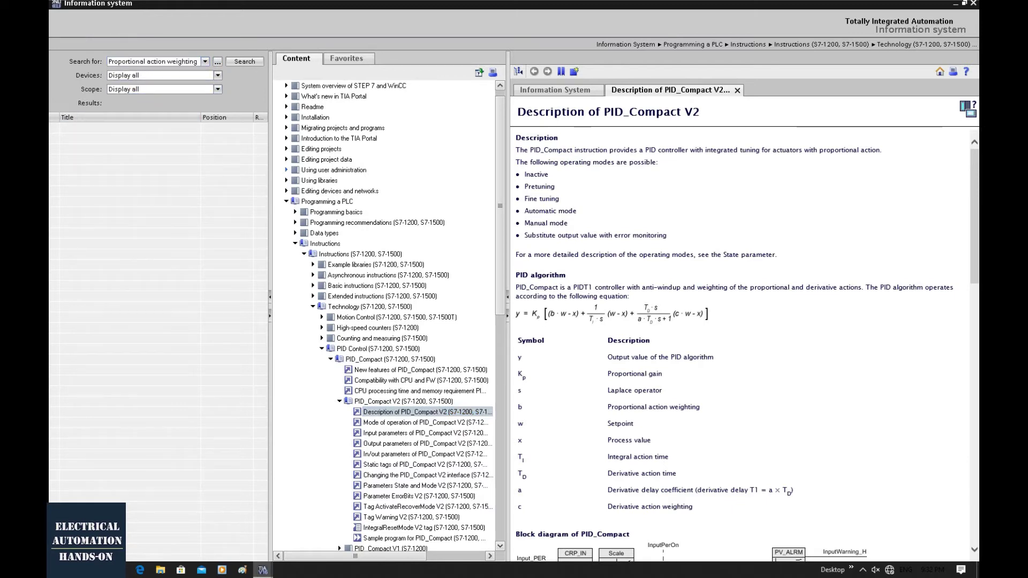
click(245, 61)
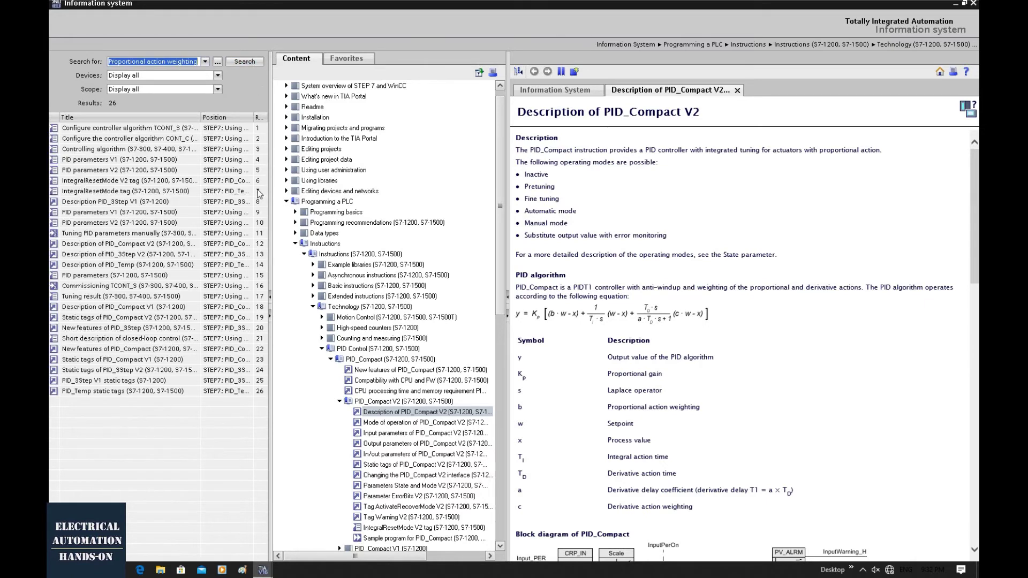
click(234, 172)
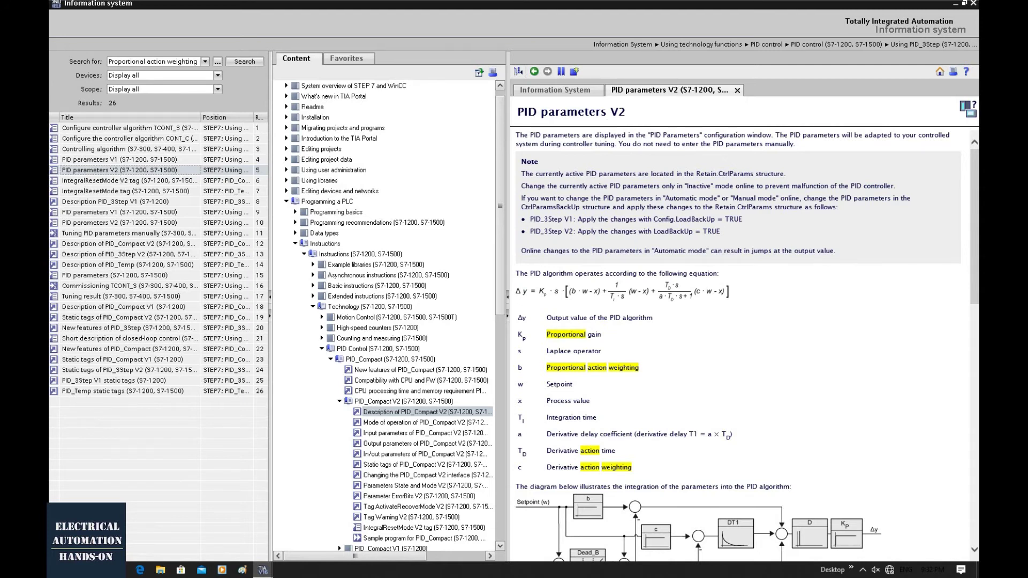
Read the explanations of the gain, action times, delay coefficient and weightings together with the PID equation and parameter diagram
scroll(601, 137, down, 10)
scroll(744, 343, up, 3)
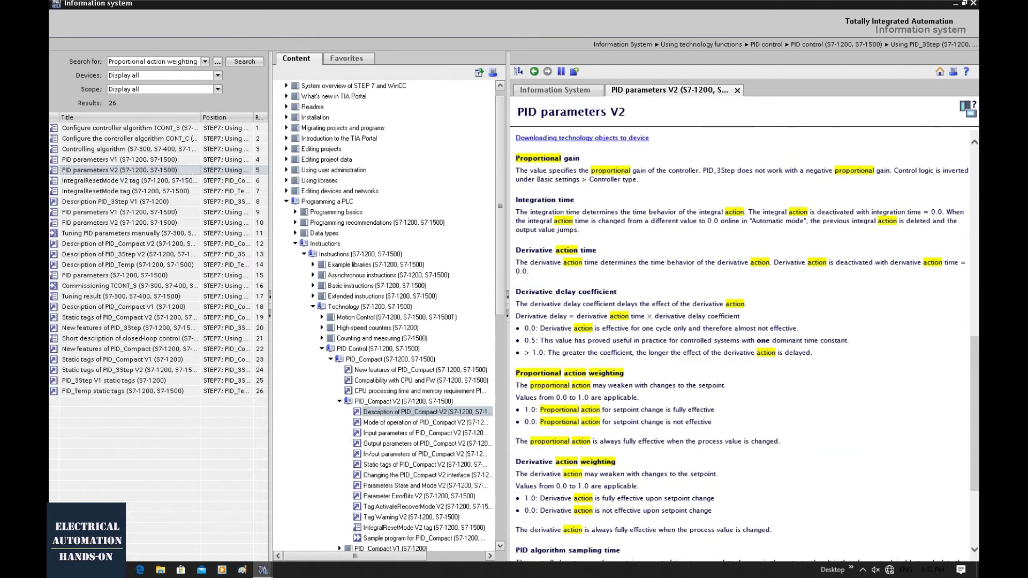
scroll(741, 343, down, 3)
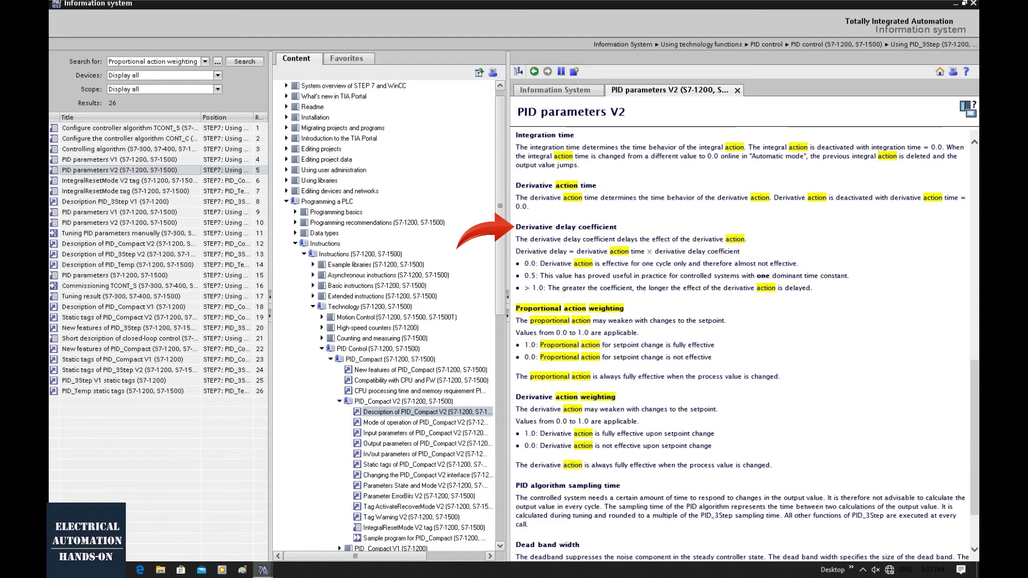
scroll(645, 304, up, 10)
scroll(644, 305, down, 5)
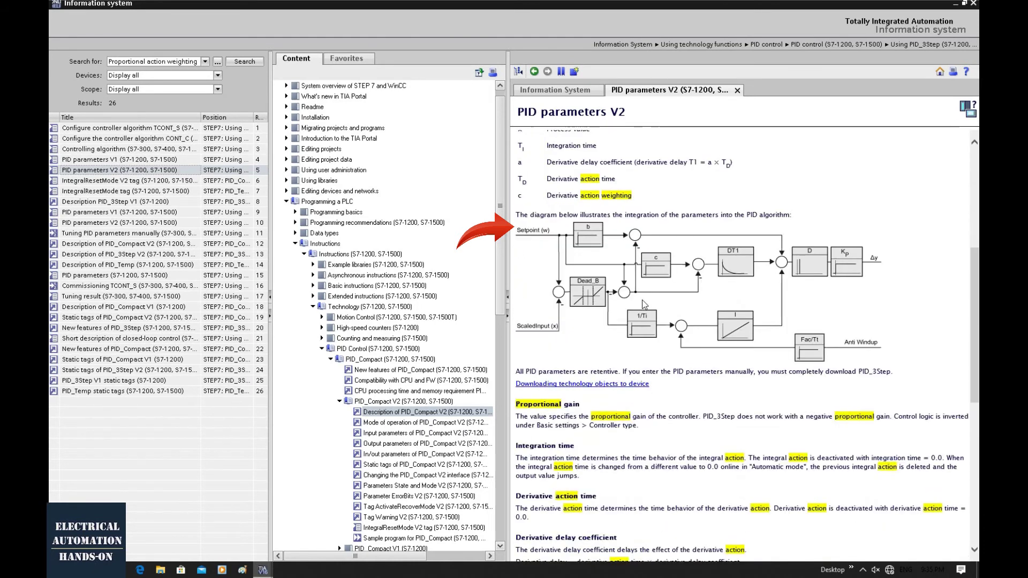
scroll(645, 304, up, 3)
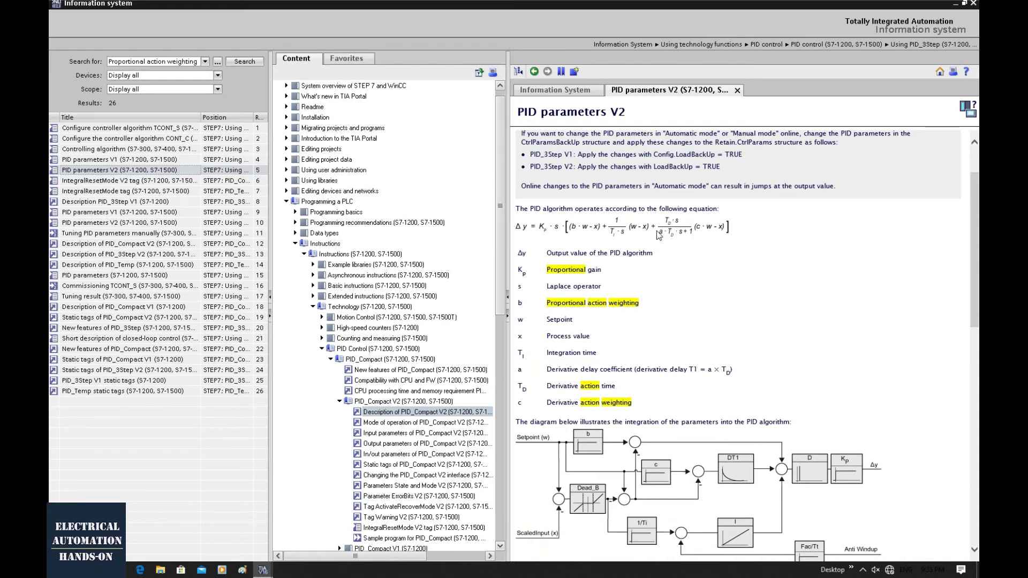
scroll(675, 235, down, 4)
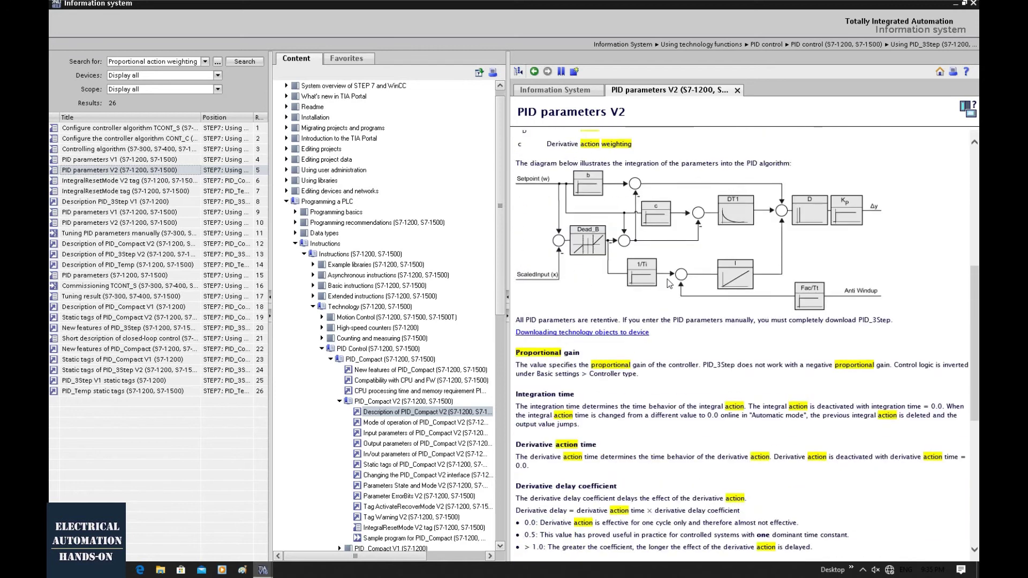
scroll(669, 284, down, 5)
scroll(670, 284, up, 2)
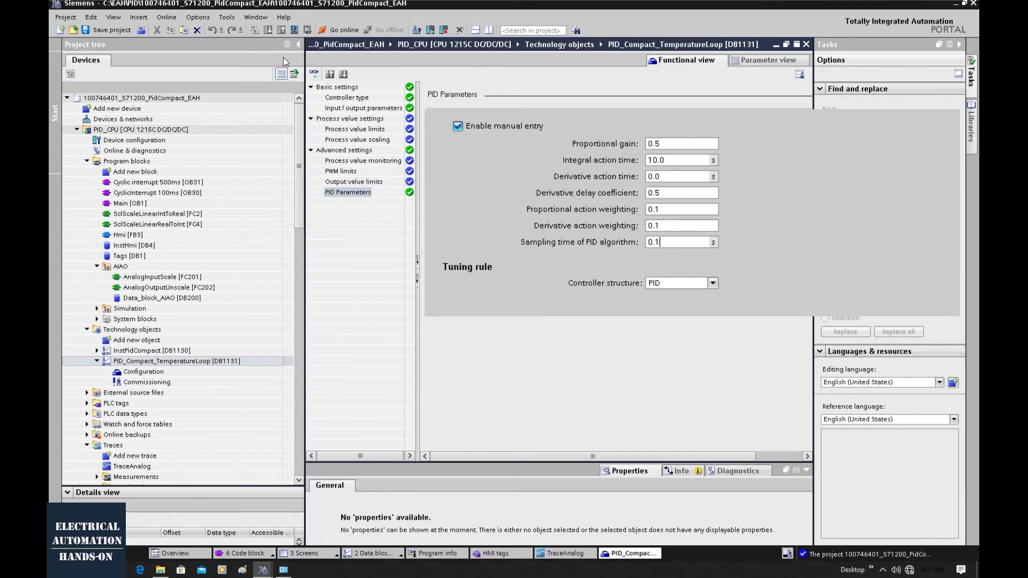
Review all configuration parameters of PID_Compact_TemperatureLoop in the parameter view, widening the table, and close the configuration editor
click(759, 63)
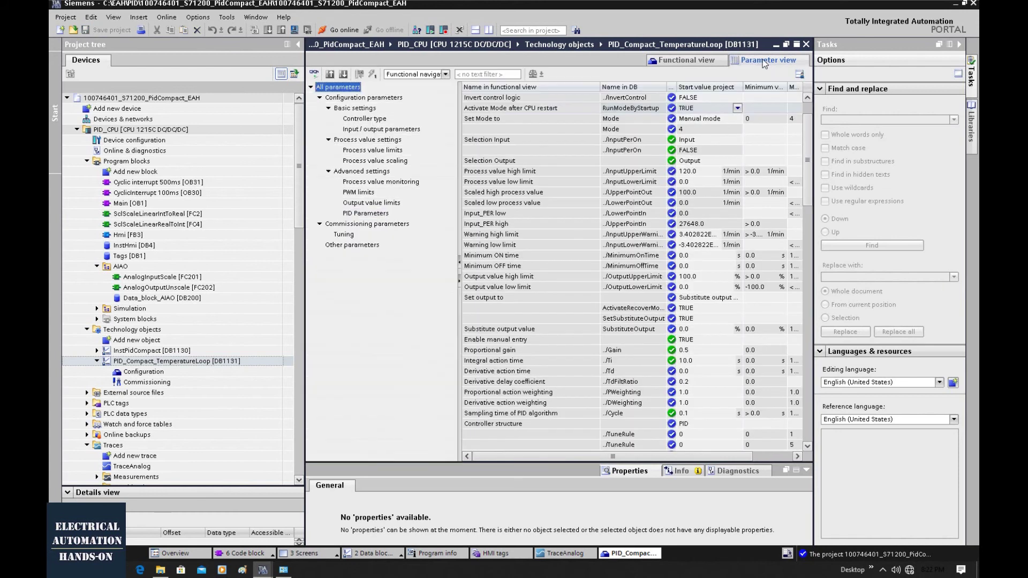
drag(459, 147, 391, 148)
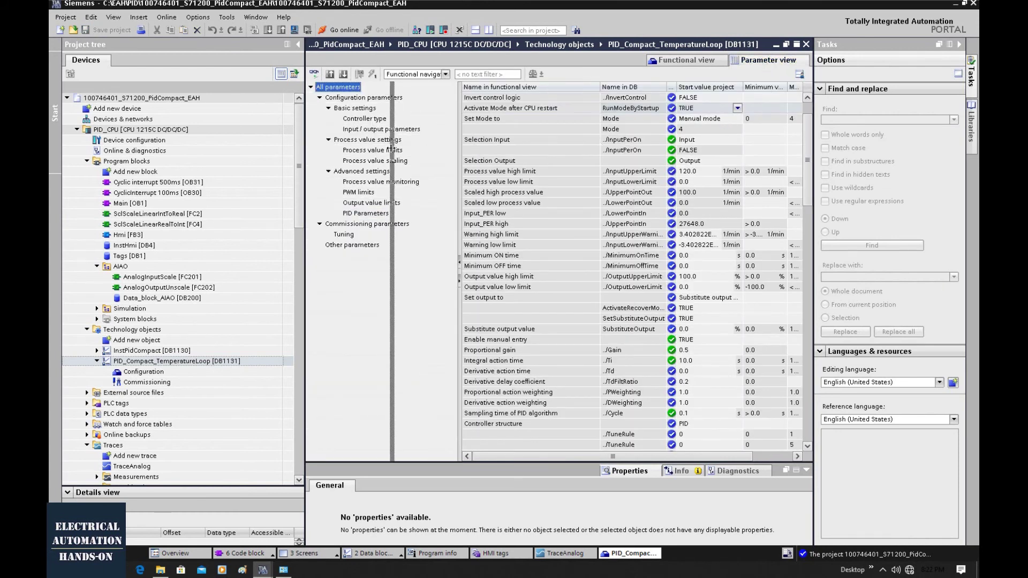
drag(807, 161, 732, 134)
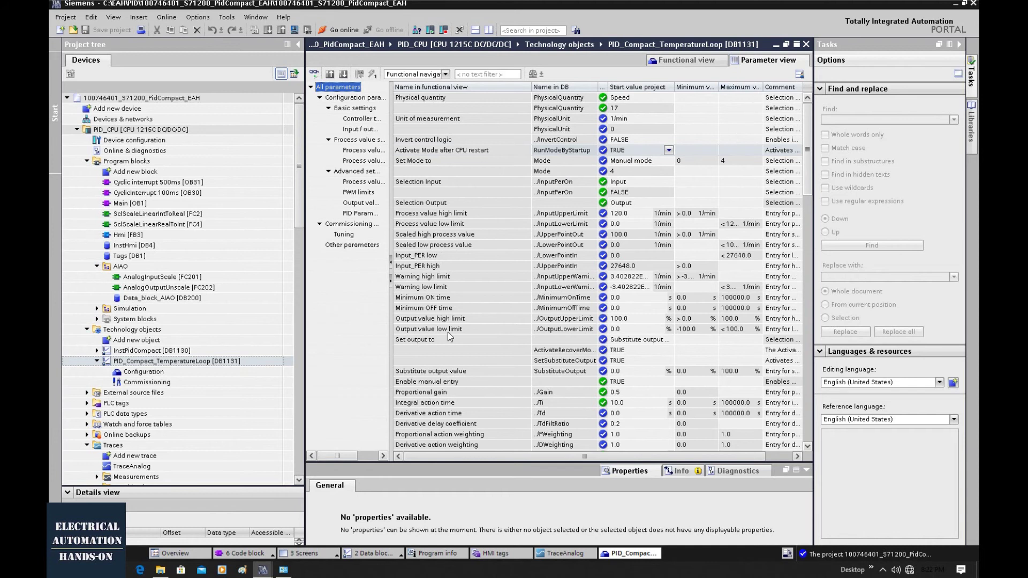
scroll(766, 61, down, 1)
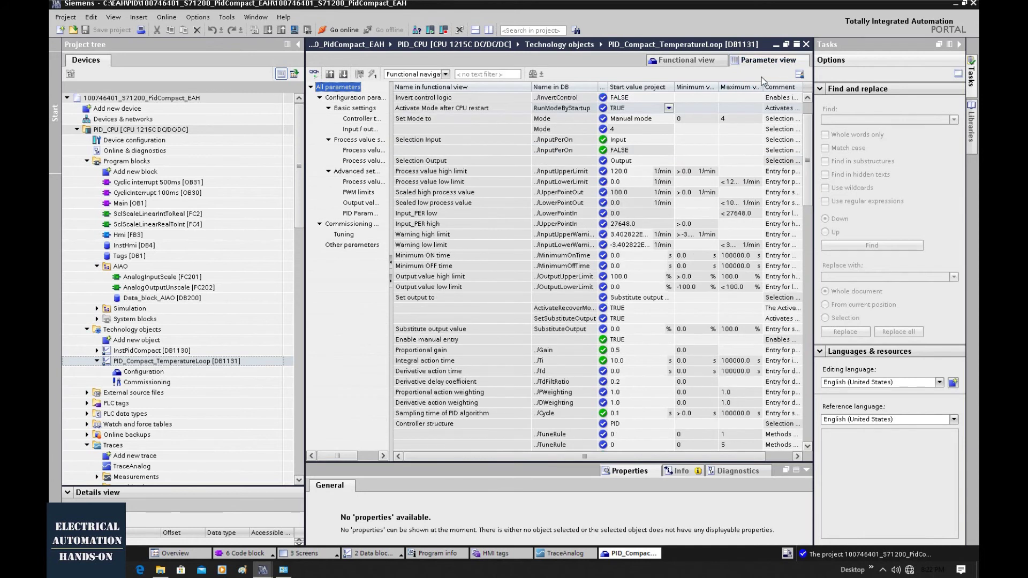
click(806, 44)
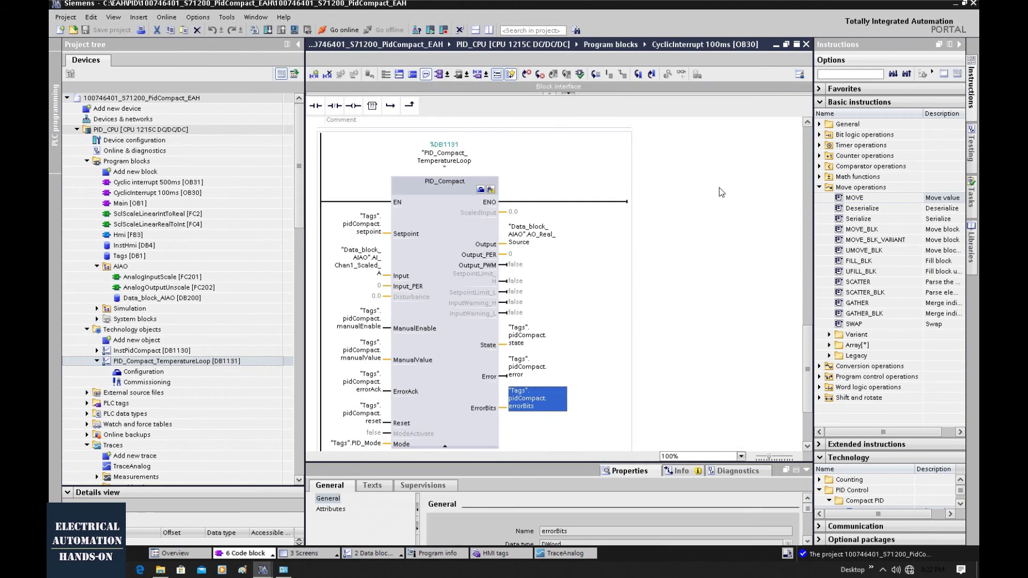
Open the PID_Compact_TemperatureLoop [DB1131] technology object in the DB editor
click(444, 161)
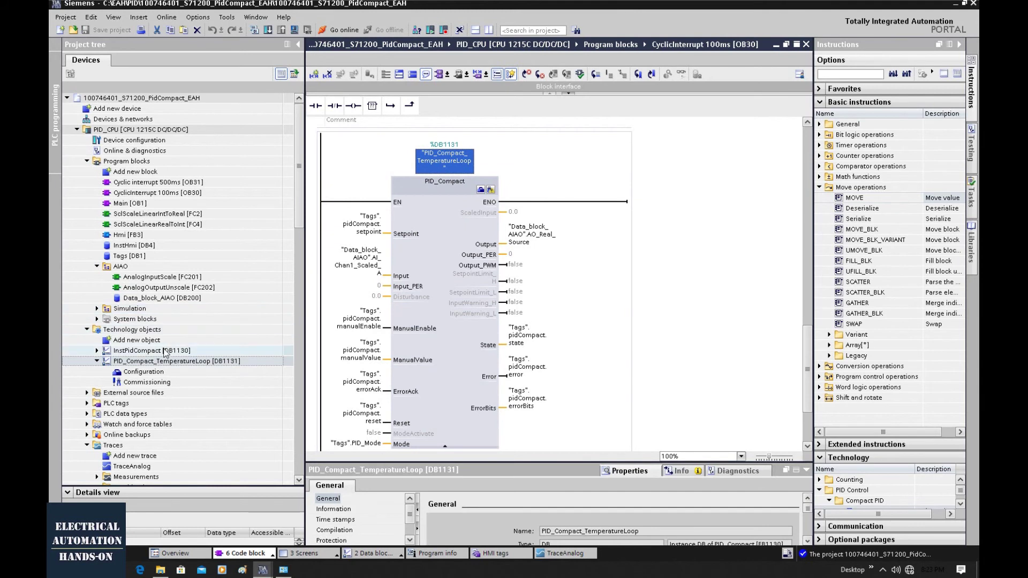
click(256, 362)
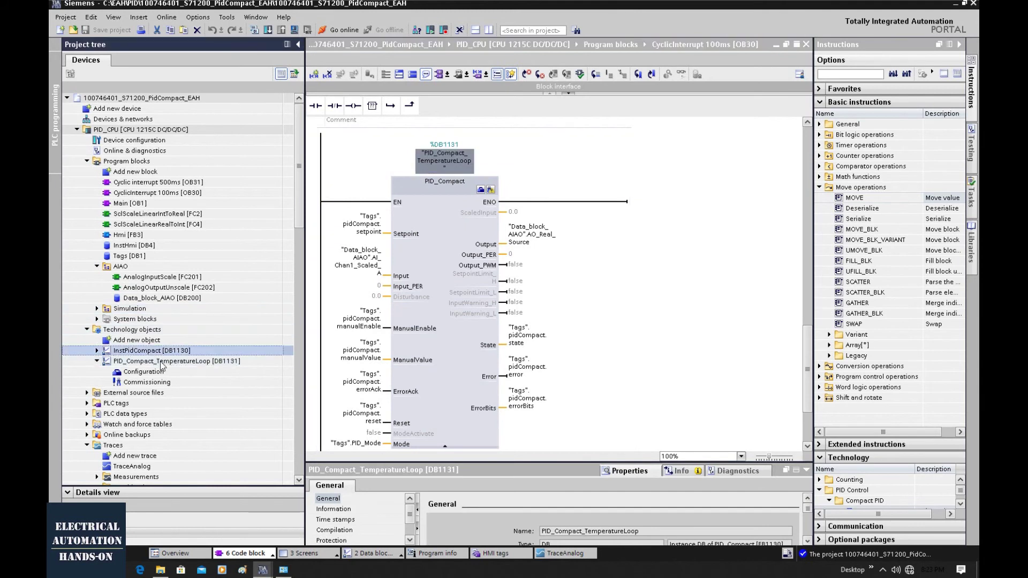
right_click(225, 366)
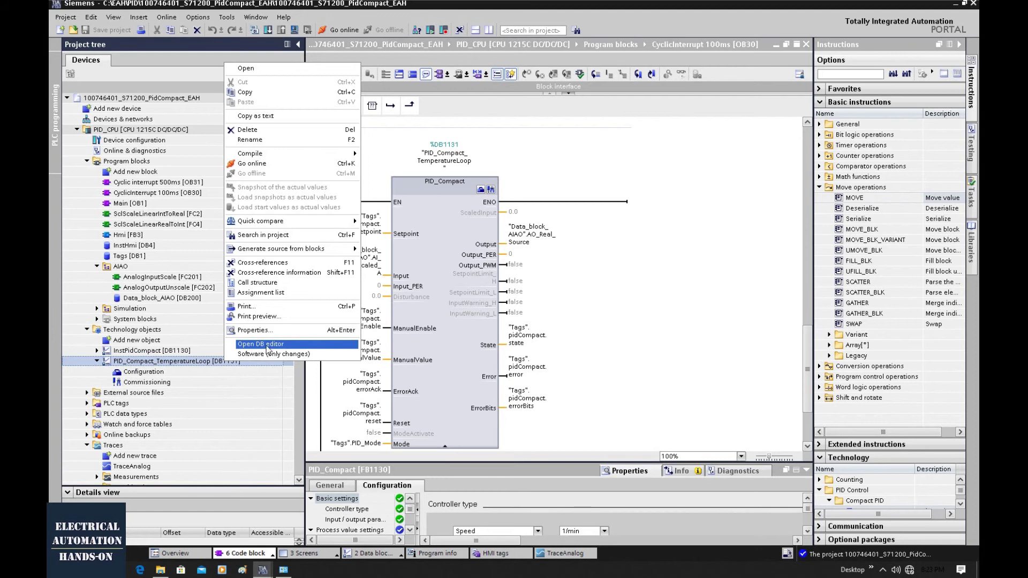
click(267, 346)
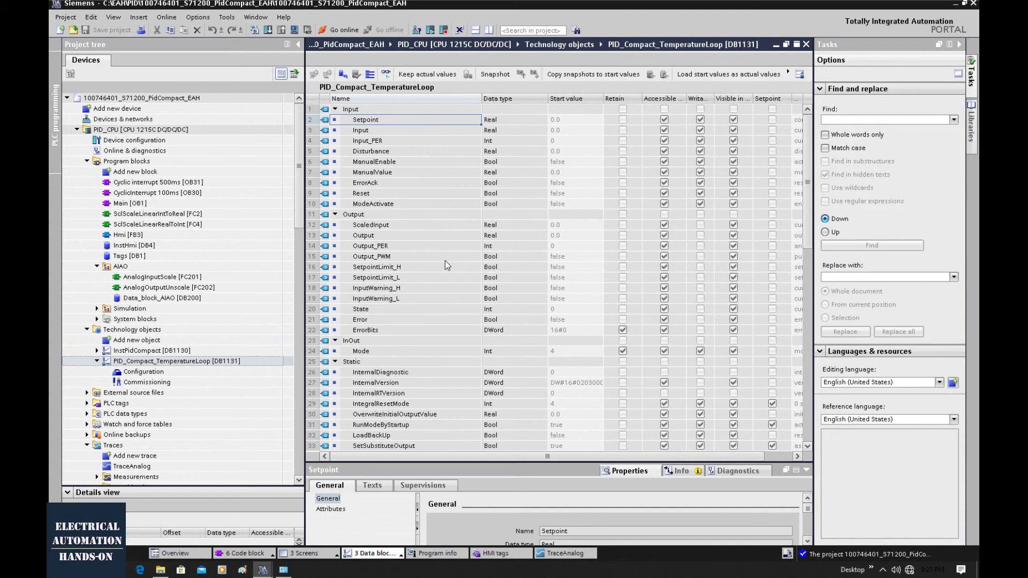
Expand the Retain structure in the static data, check the CtrlParams start values, and close the data block
scroll(445, 262, down, 8)
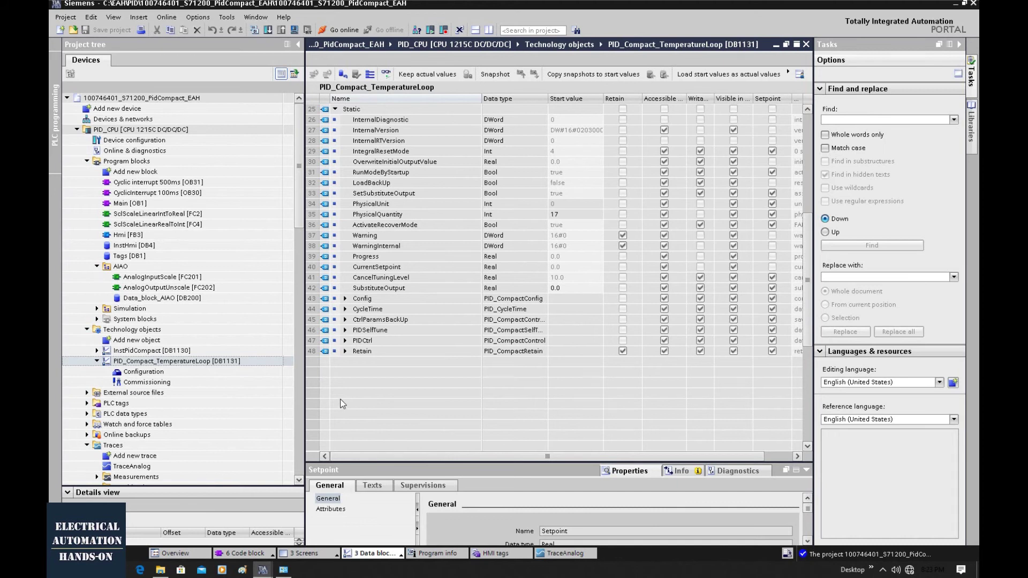
click(344, 352)
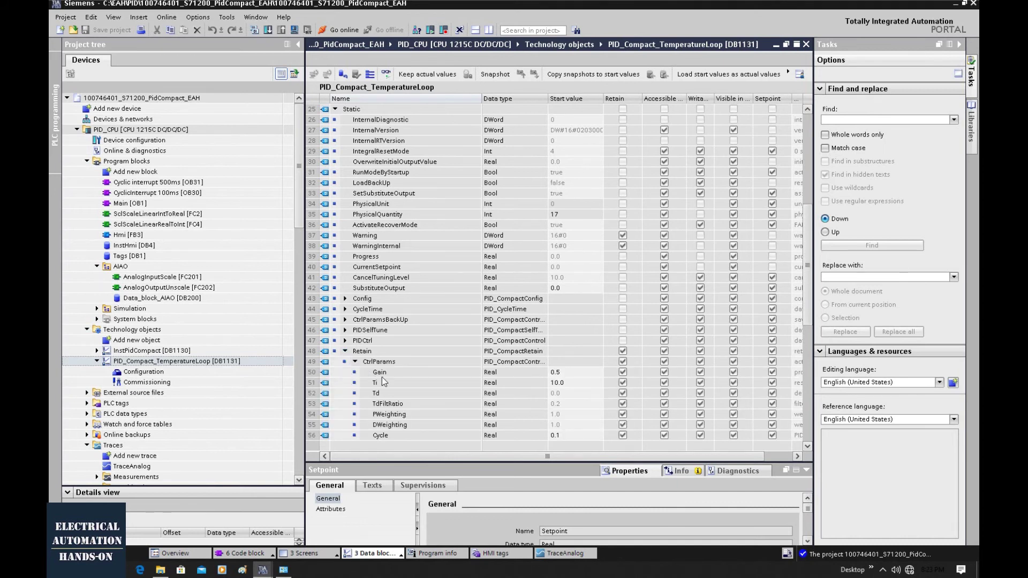
scroll(384, 381, down, 2)
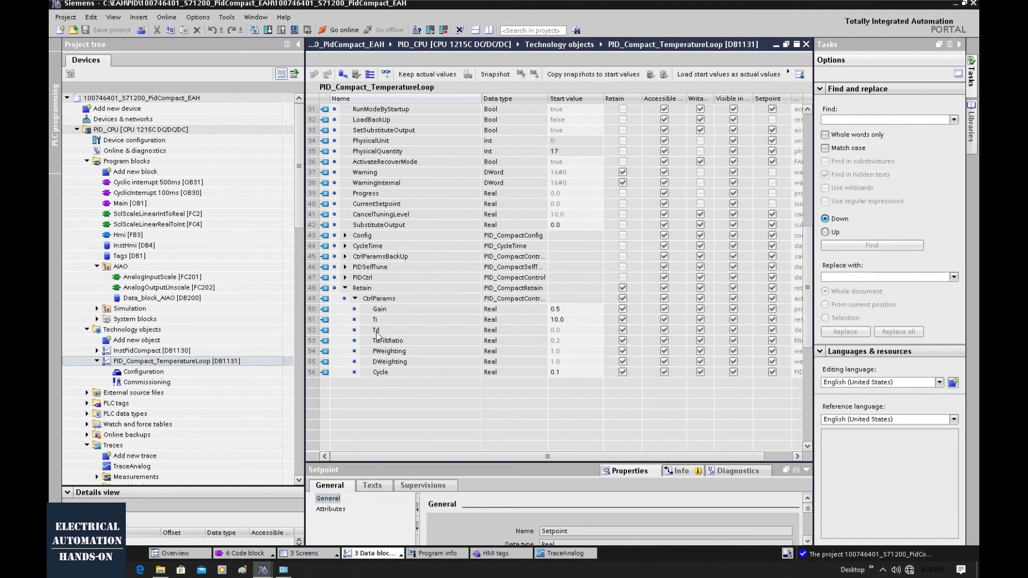
click(806, 45)
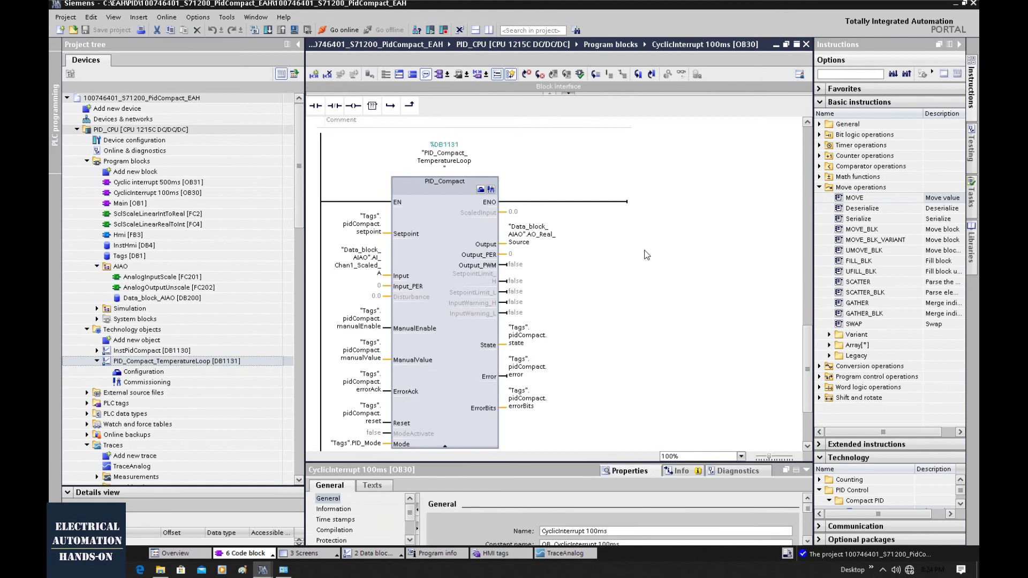
Examine the PID_Compact_TemperatureLoop call and the InstPidCompact call in the CyclicInterrupt 100ms block
click(443, 233)
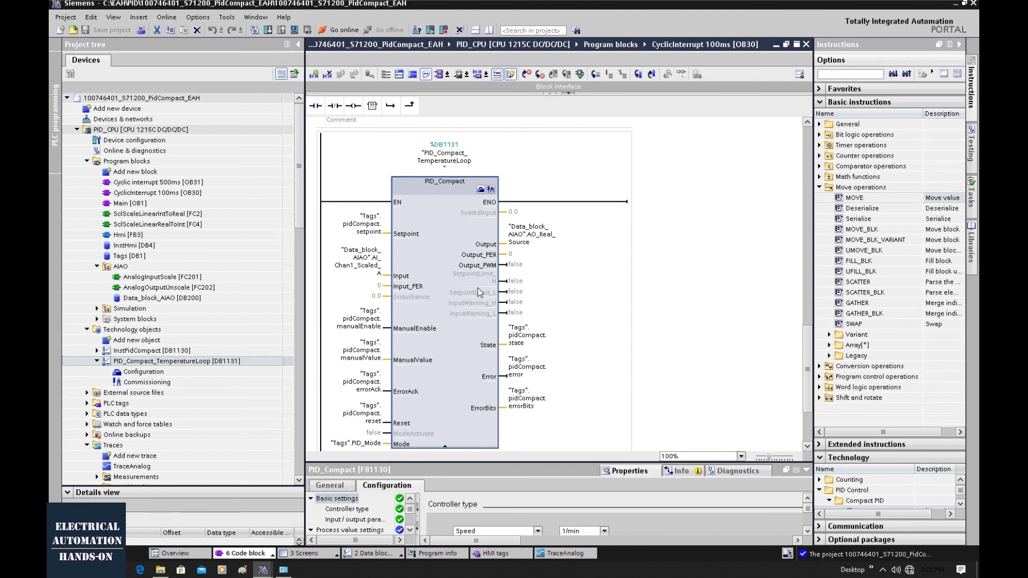
click(668, 230)
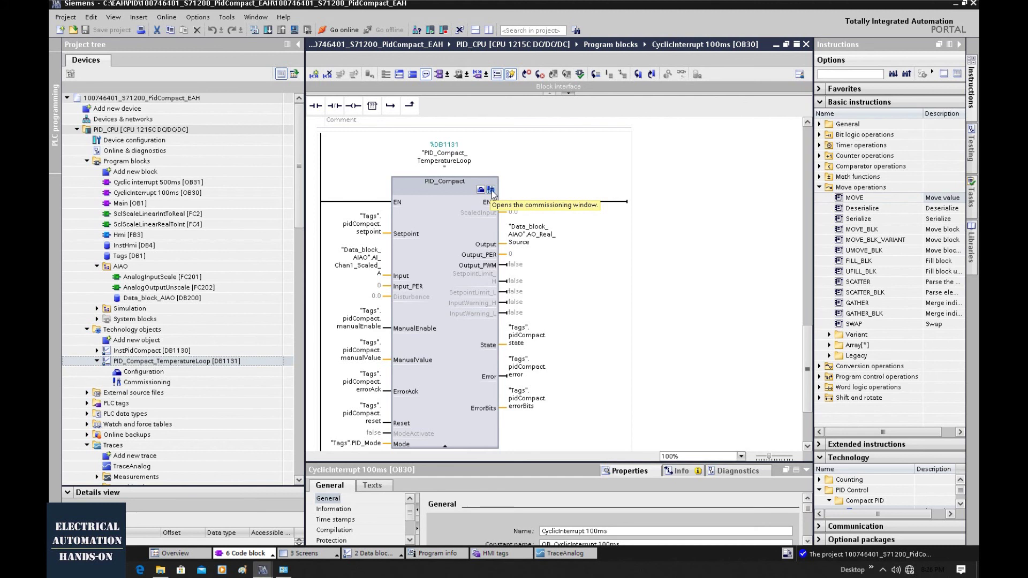
click(492, 193)
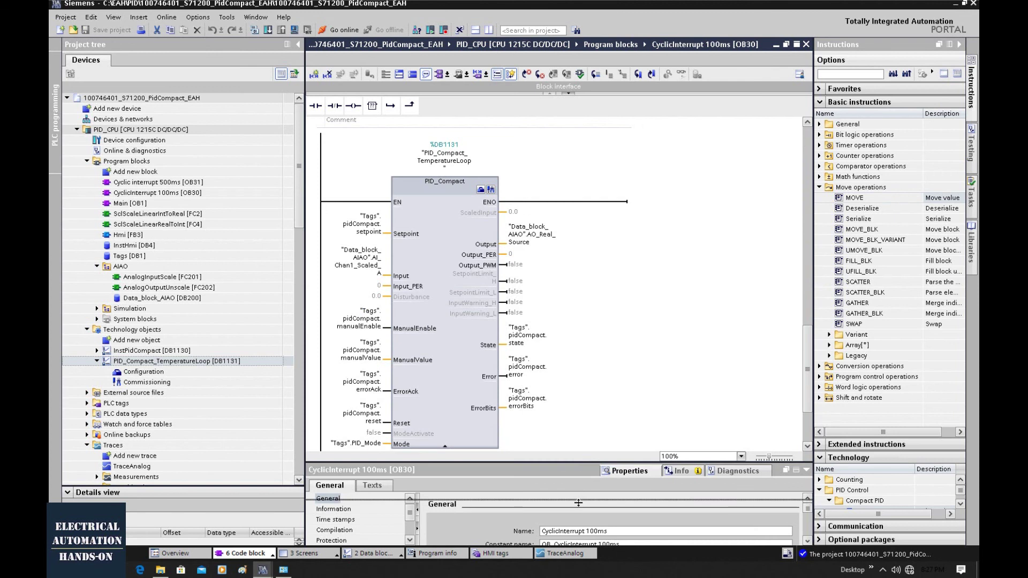
scroll(605, 451, up, 2)
scroll(606, 450, down, 2)
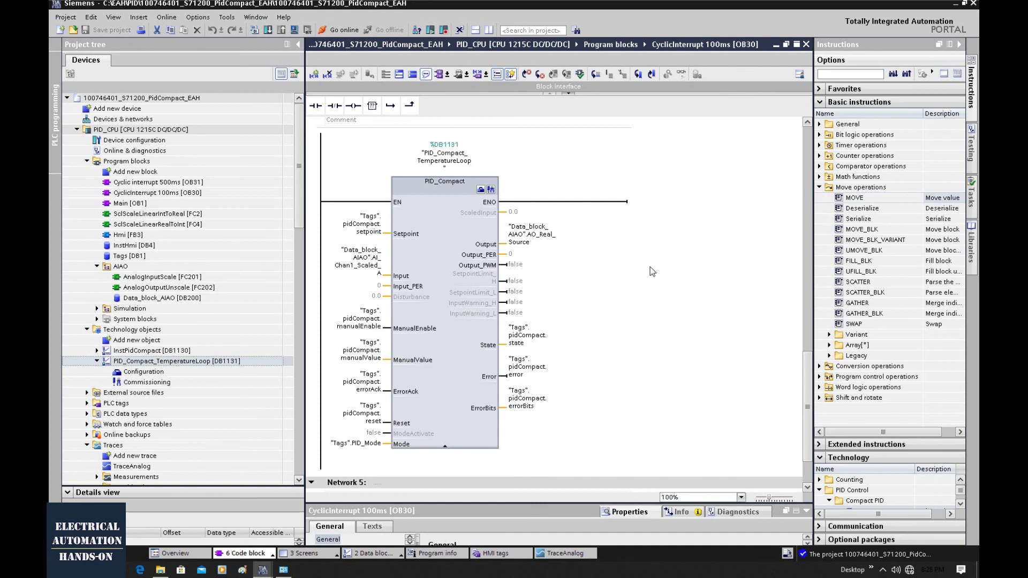
scroll(448, 214, up, 5)
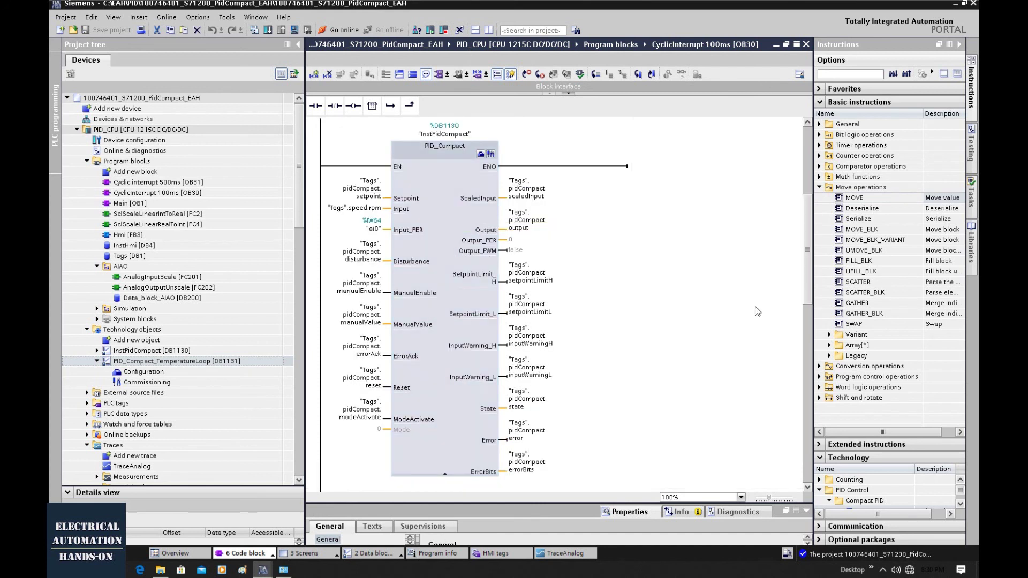